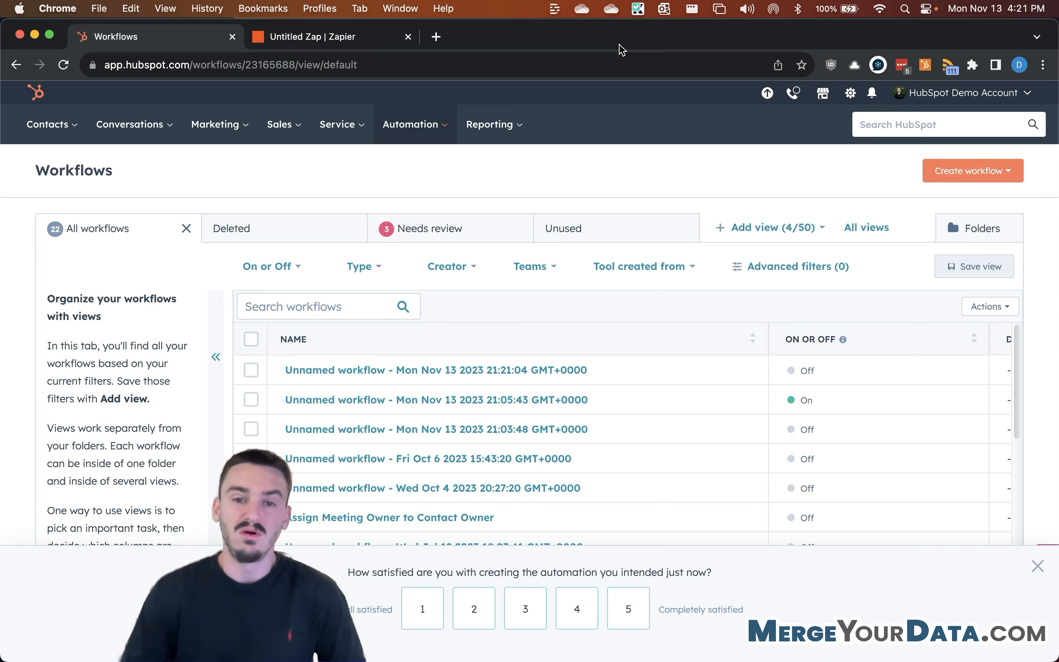
# Step: Create a workflow from scratch as a Contact-based Blank workflow
pyautogui.click(969, 180)
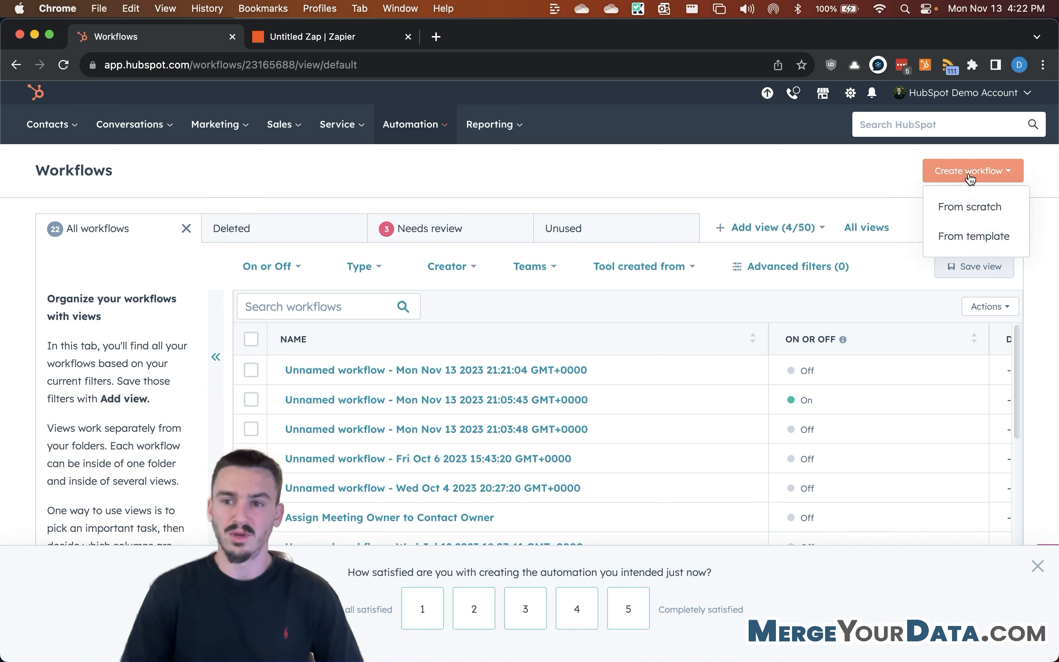
pyautogui.click(951, 206)
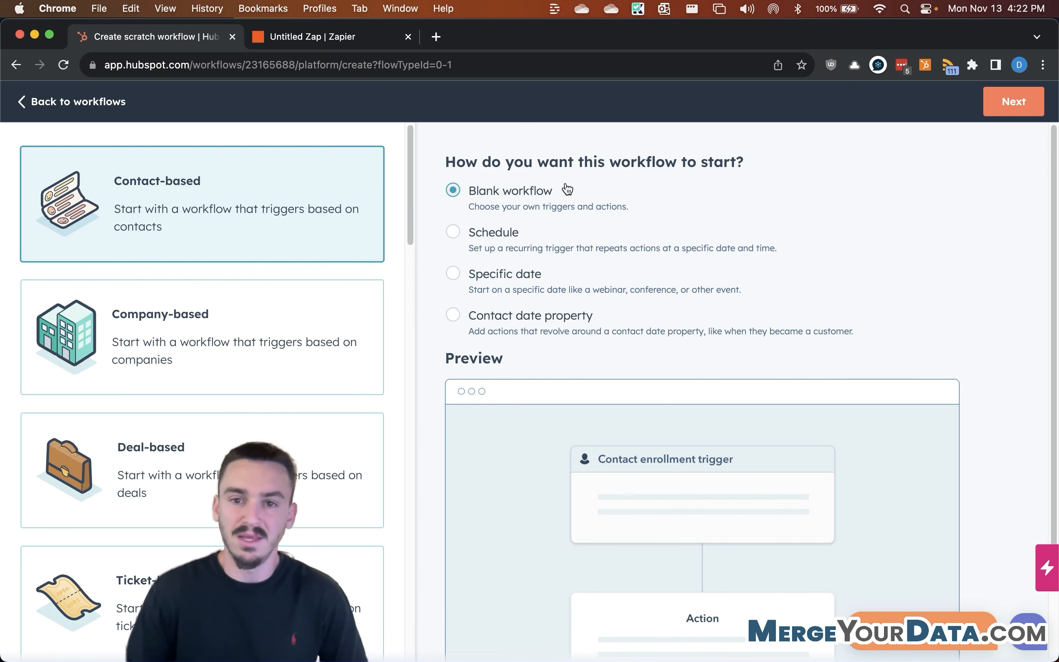
pyautogui.click(1020, 110)
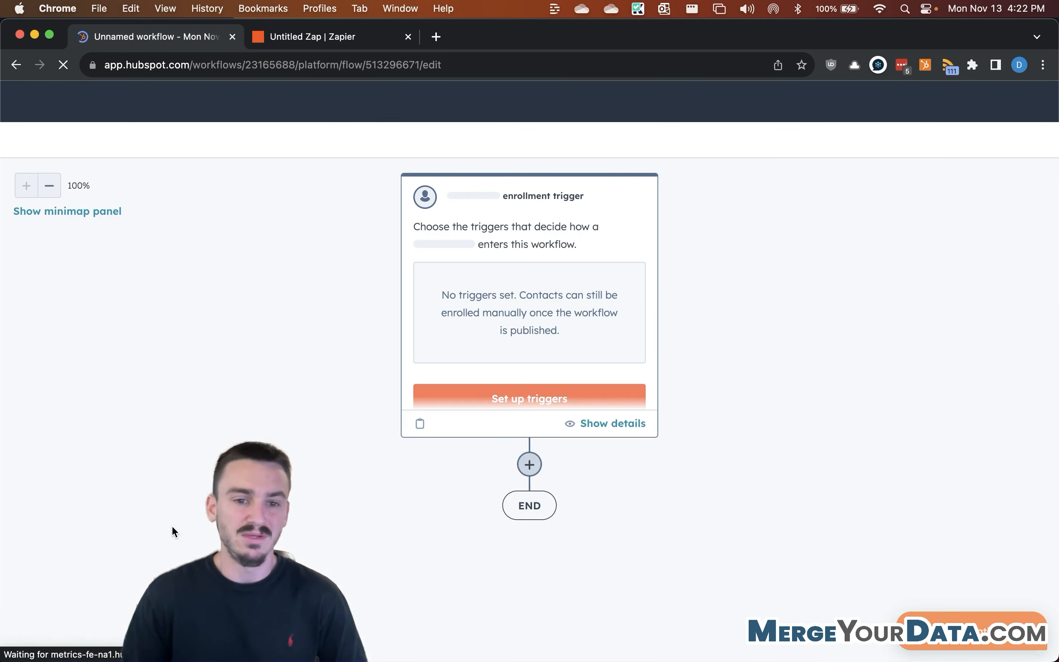
# Step: Set the enrollment trigger to 'From a webhook' and begin creating a new webhook event
pyautogui.click(486, 290)
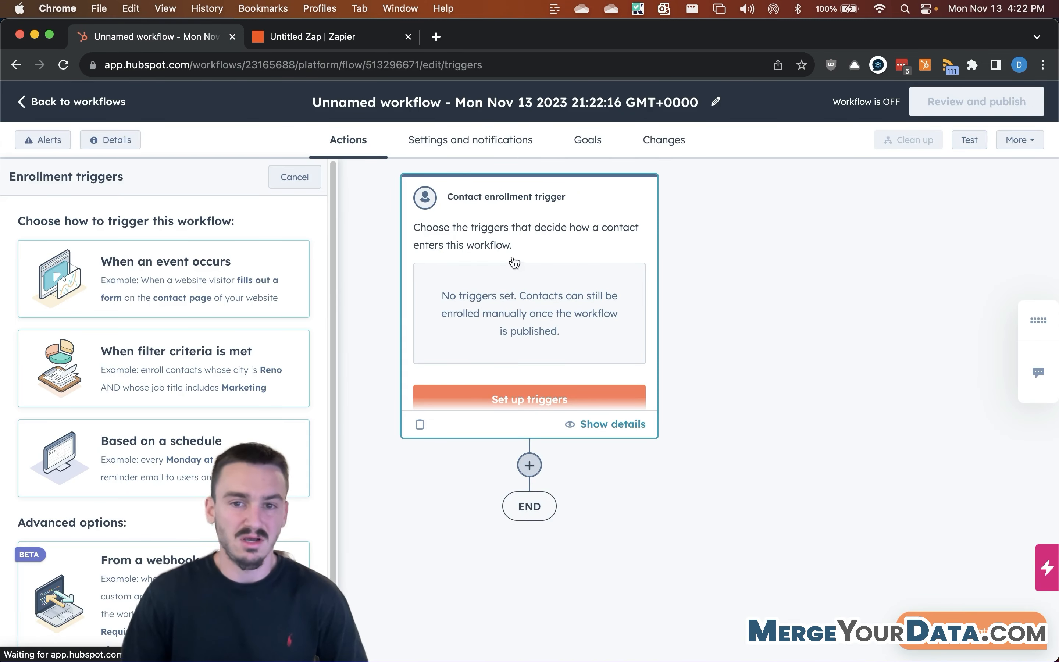
pyautogui.scroll(-1, 124, 521)
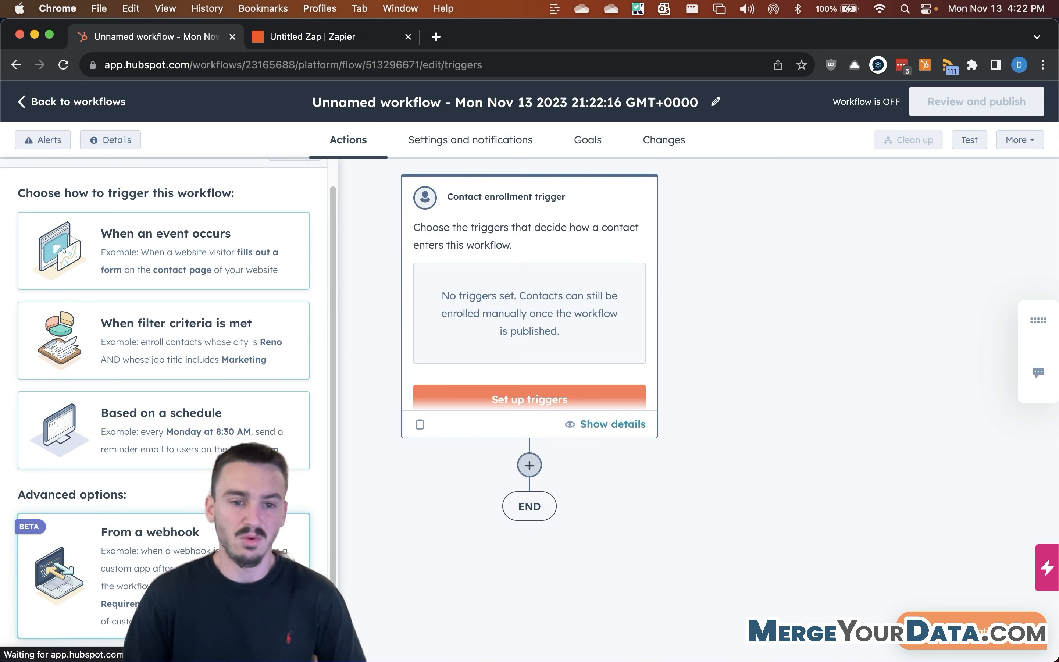
pyautogui.click(182, 548)
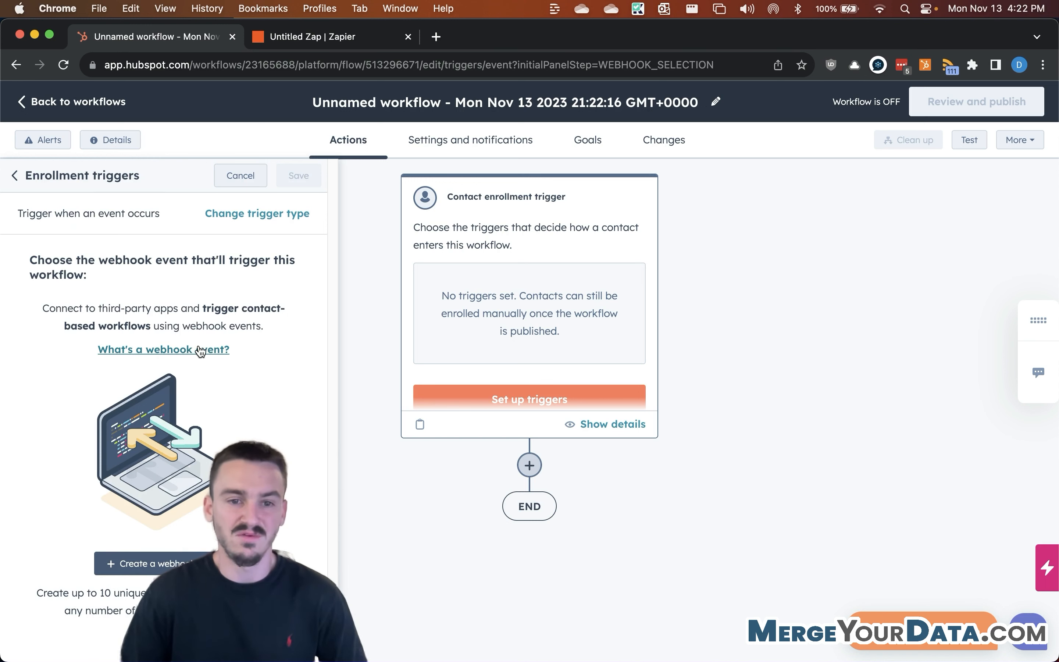
pyautogui.click(175, 563)
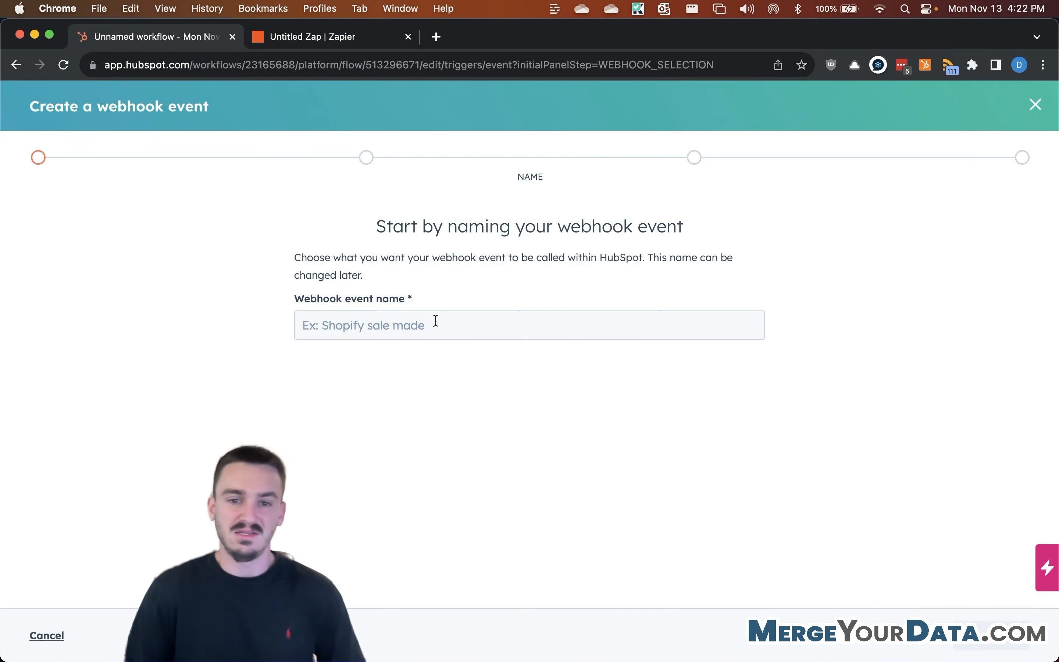
# Step: Name the webhook event 'Test Webhook' and advance to the connect step
pyautogui.click(461, 326)
pyautogui.write('Test')
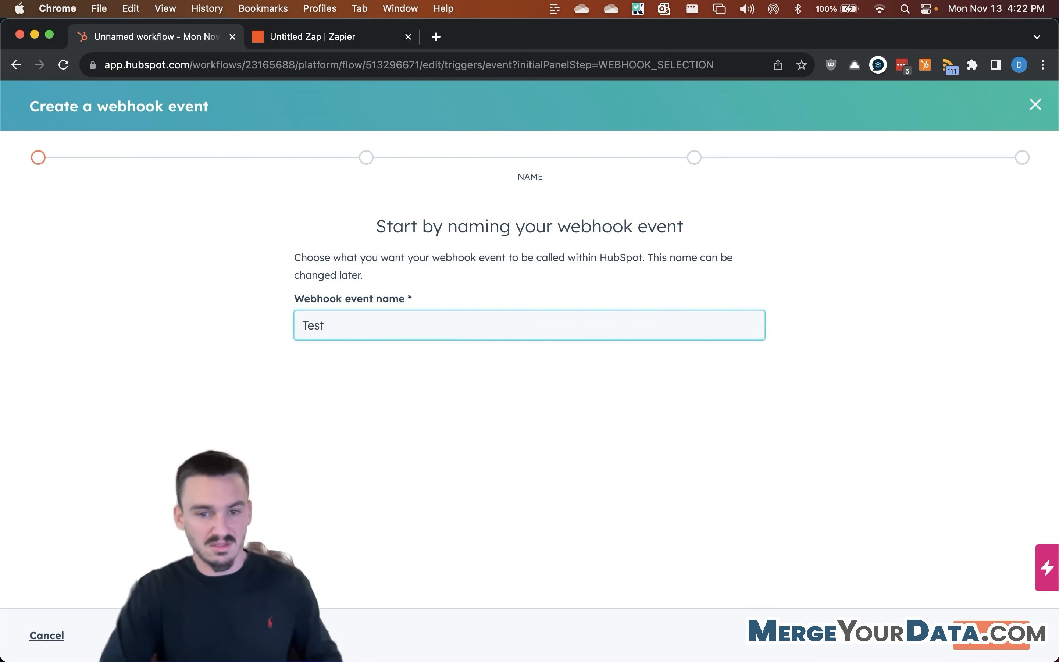
pyautogui.write(' Webhook')
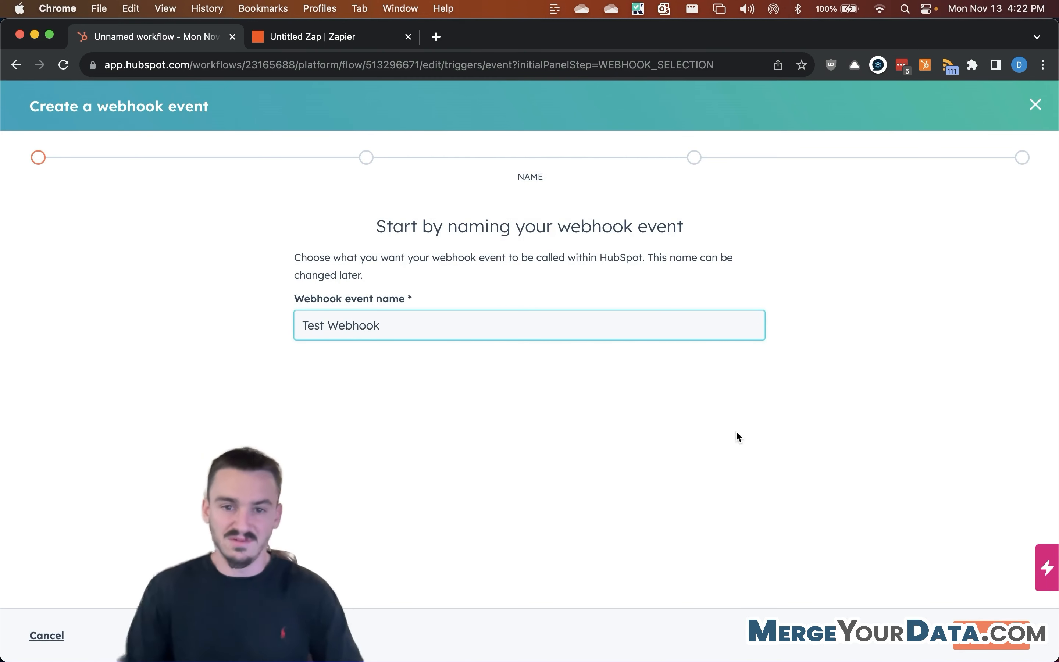
pyautogui.click(991, 632)
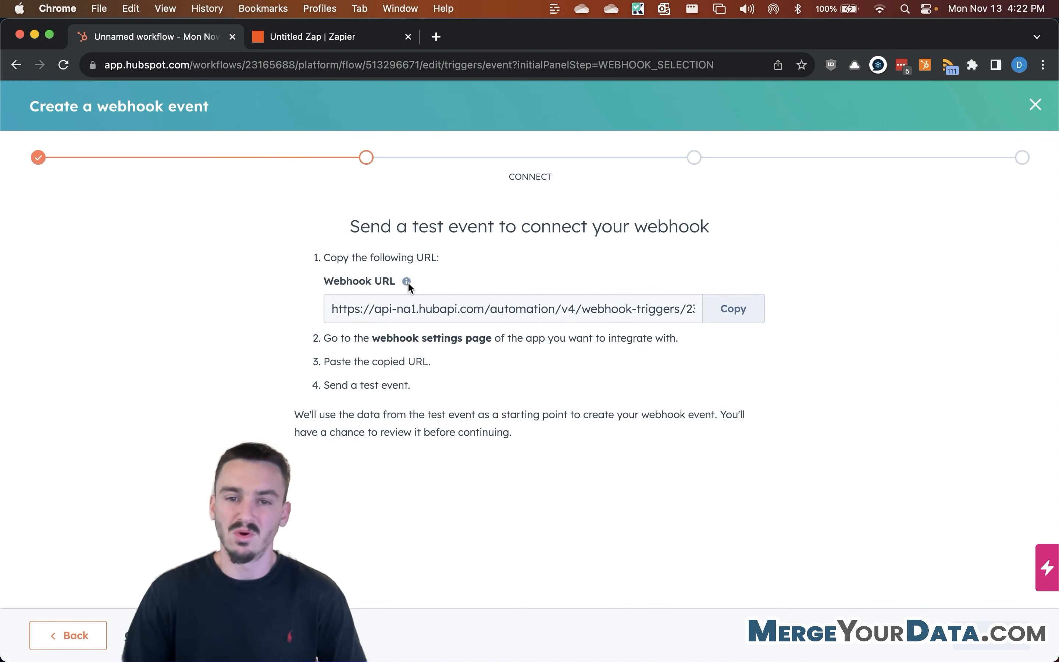
# Step: Copy HubSpot's webhook URL, then go to the 'Untitled Zap | Zapier' tab
pyautogui.click(730, 309)
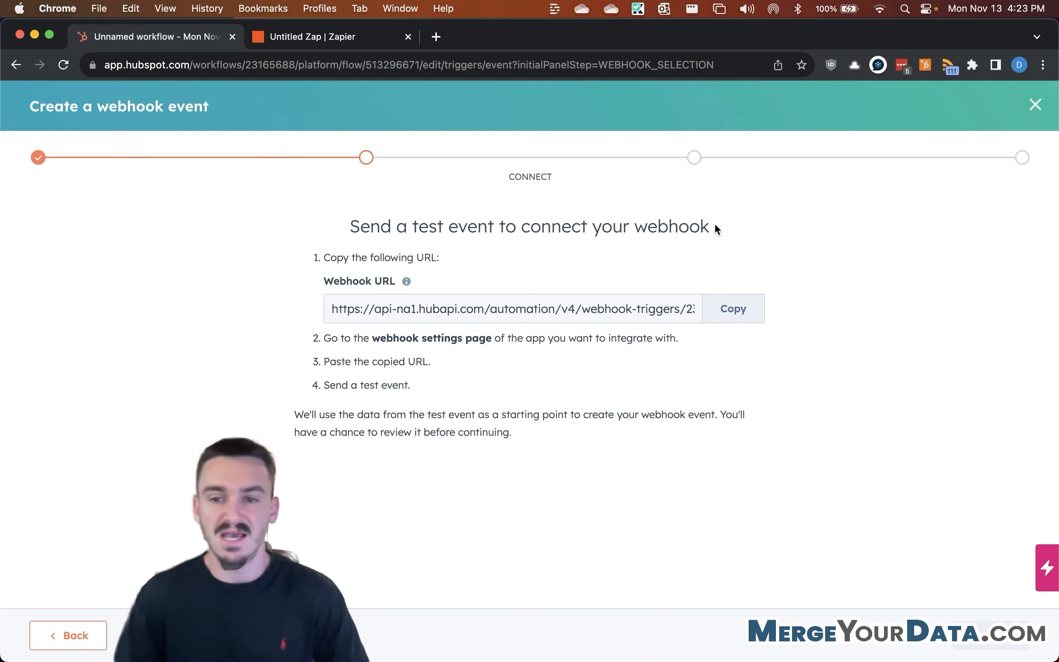
pyautogui.click(733, 312)
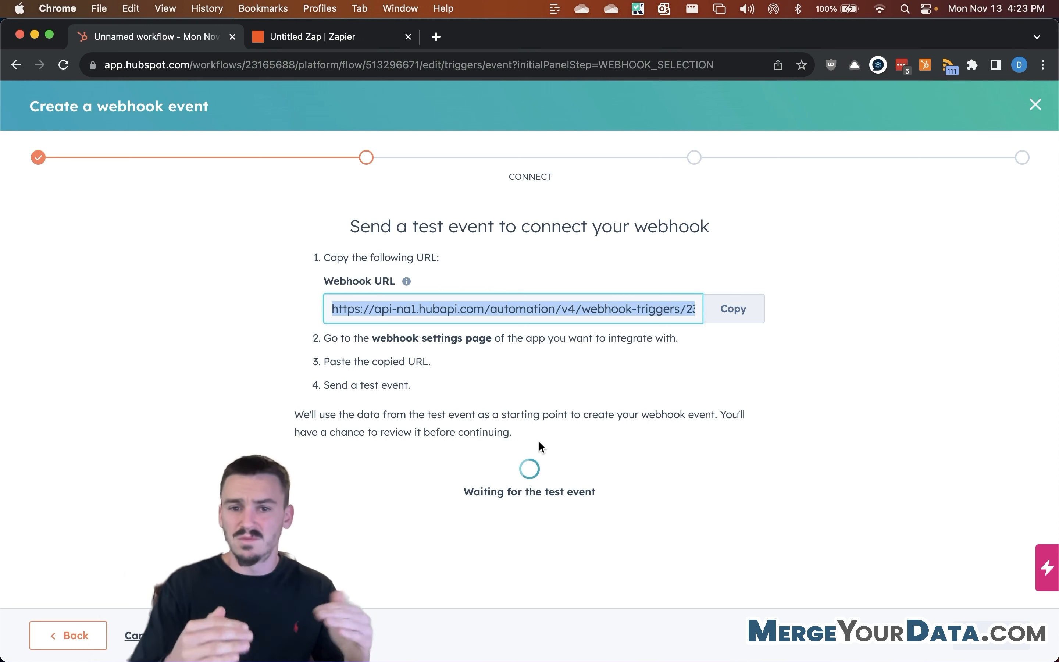
pyautogui.click(749, 310)
pyautogui.click(331, 36)
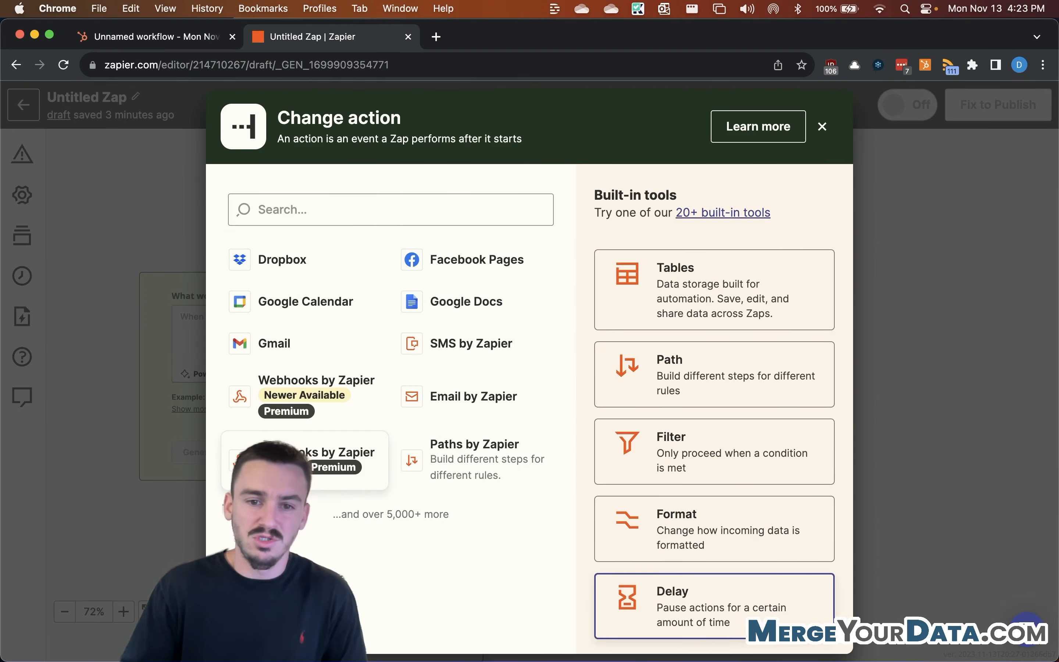
# Step: Make the Zap action a Webhooks by Zapier POST, then recopy HubSpot's webhook URL
pyautogui.click(341, 453)
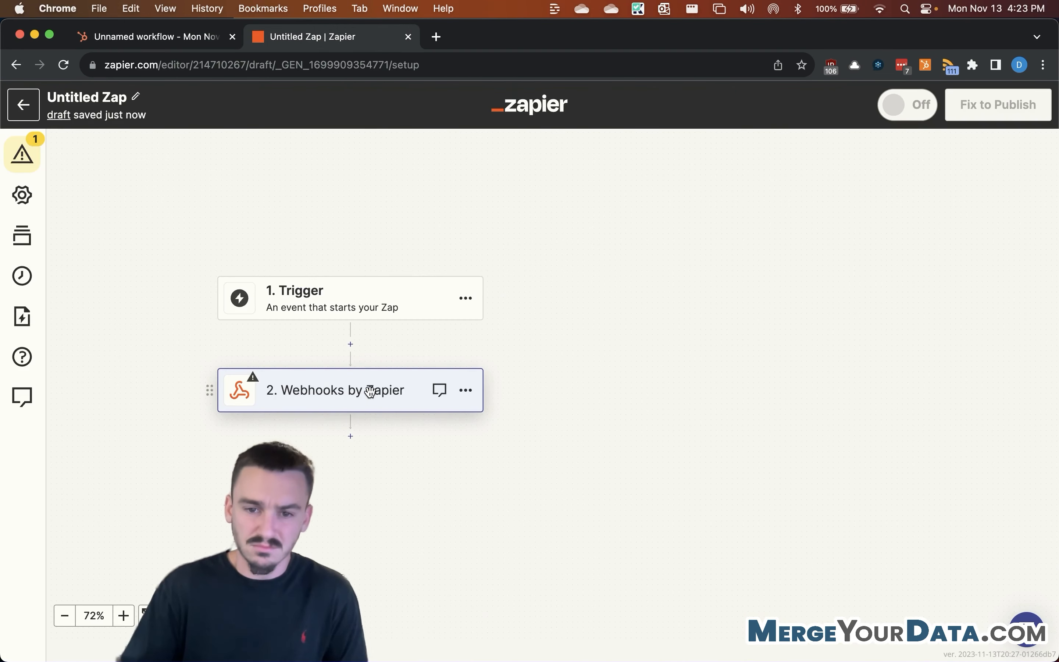
pyautogui.click(843, 326)
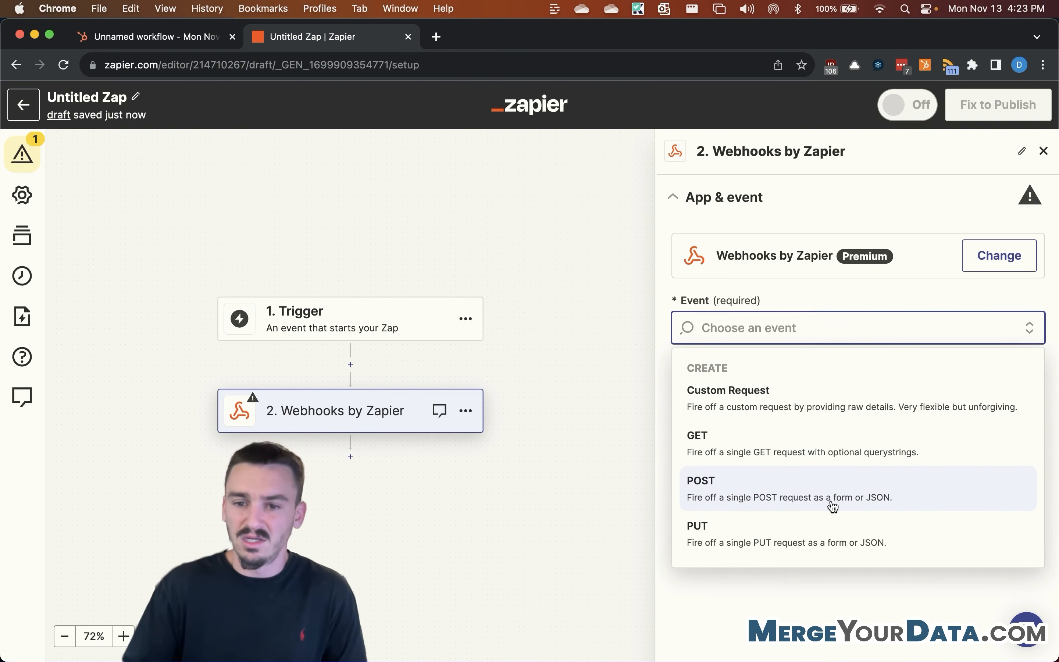
pyautogui.click(881, 503)
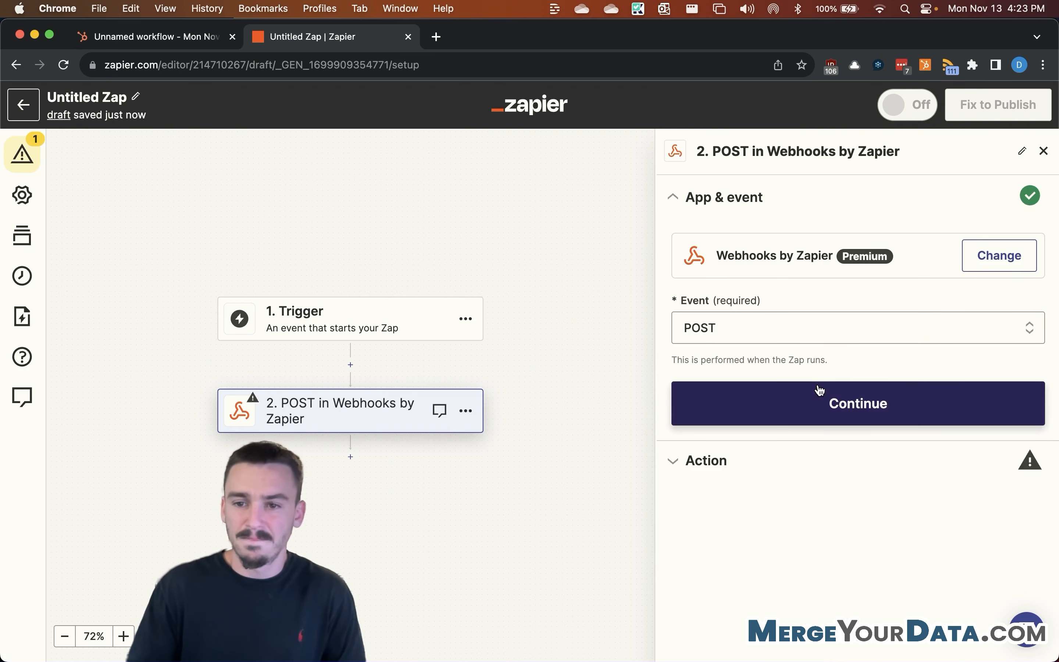
pyautogui.click(818, 396)
pyautogui.click(156, 37)
pyautogui.click(722, 312)
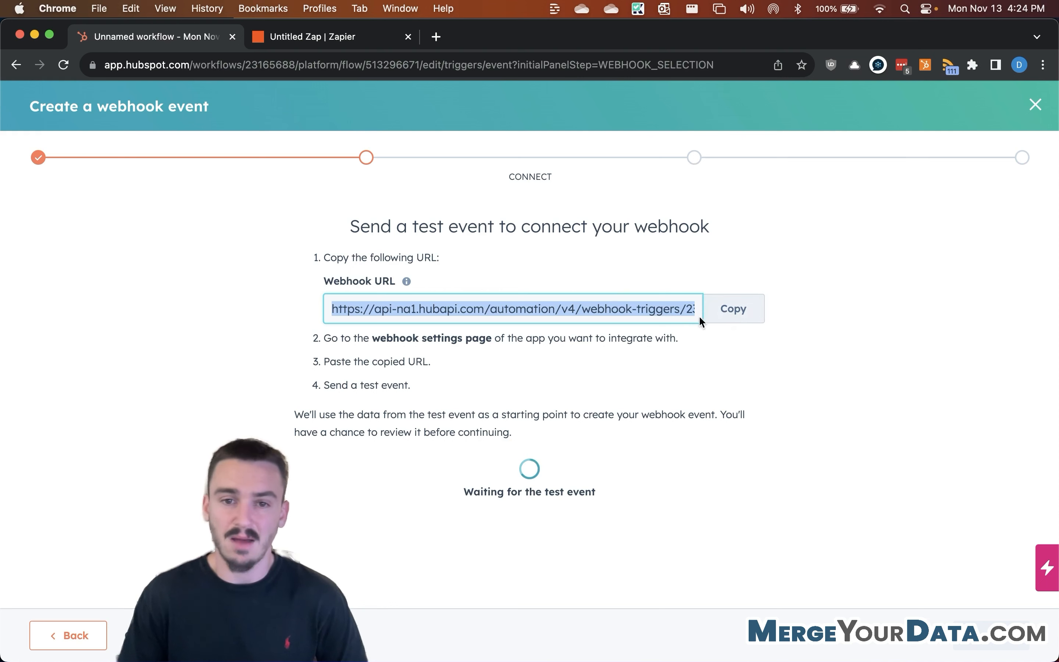
# Step: Paste the HubSpot webhook URL into the Zapier POST step's URL field
pyautogui.click(744, 306)
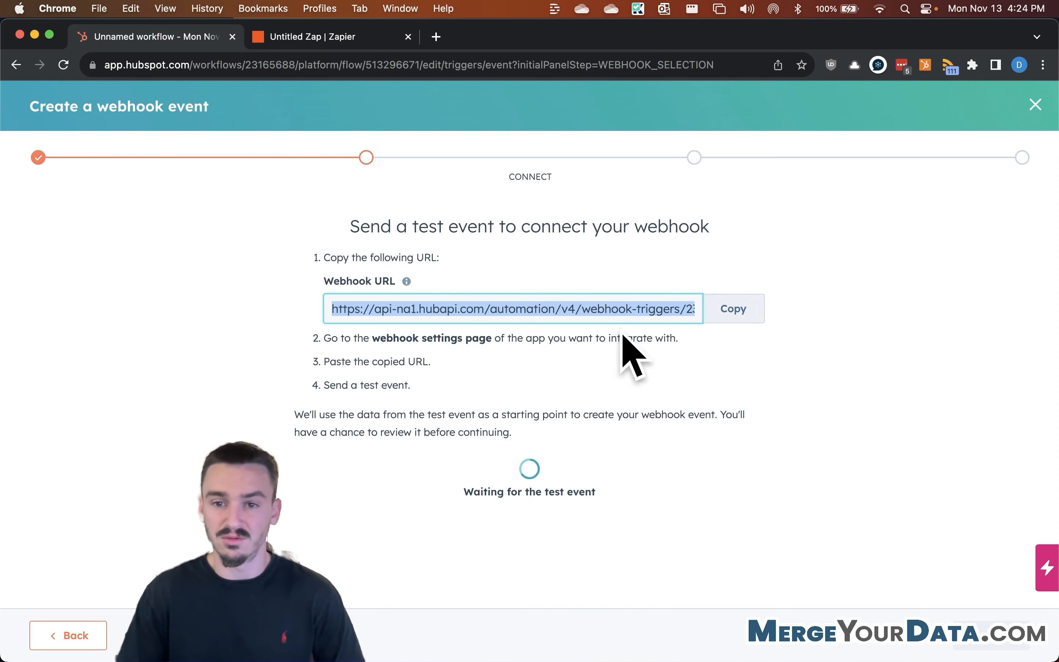
pyautogui.click(313, 41)
pyautogui.click(822, 234)
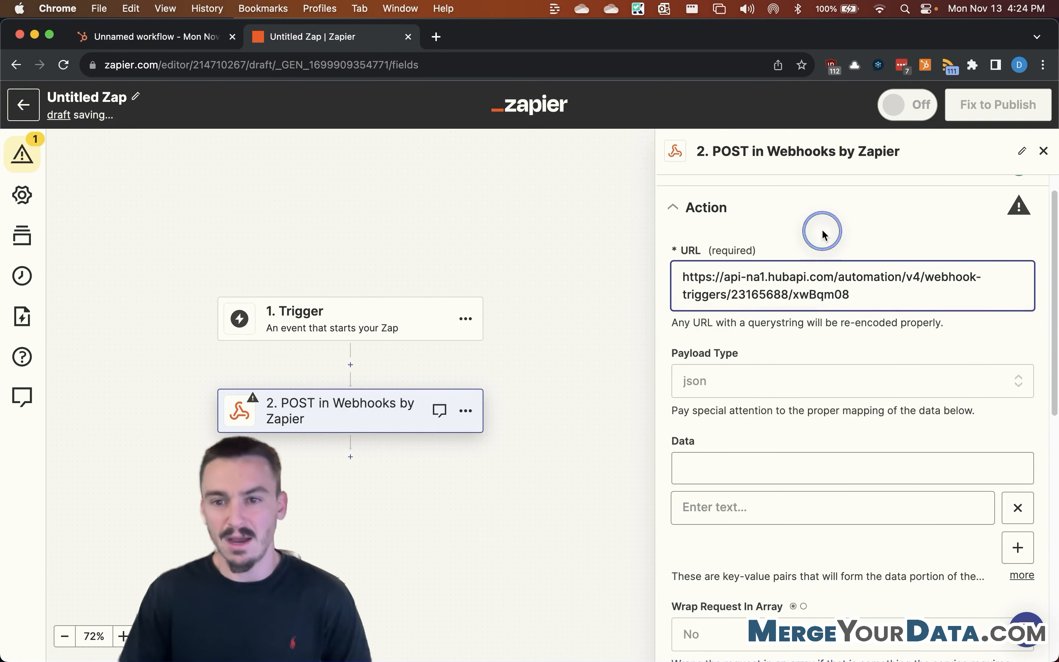
pyautogui.scroll(-5, 784, 245)
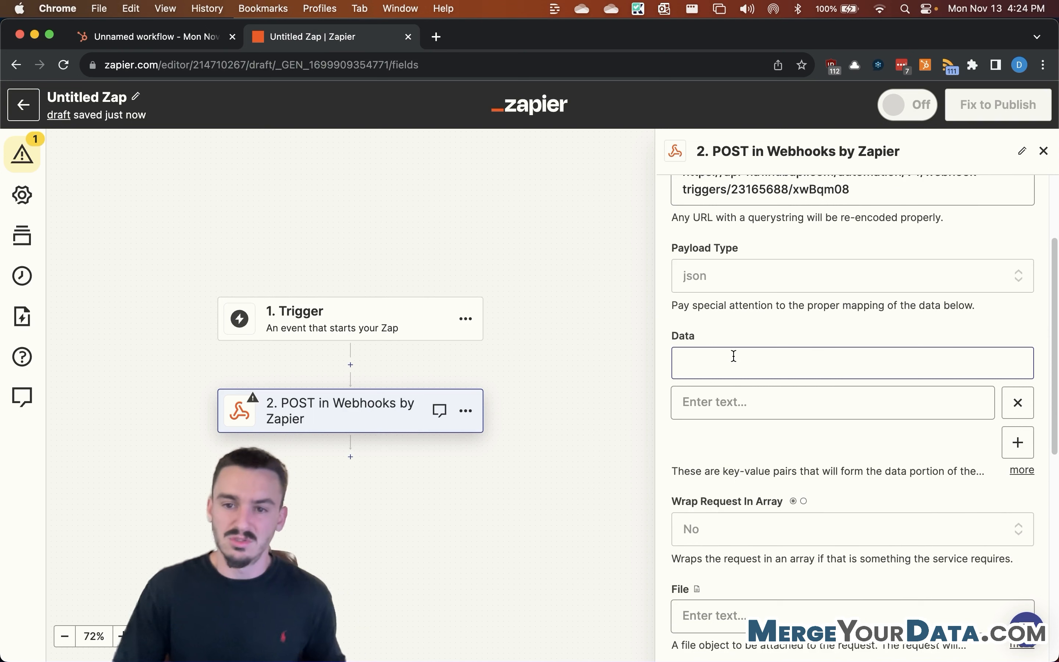
pyautogui.click(740, 368)
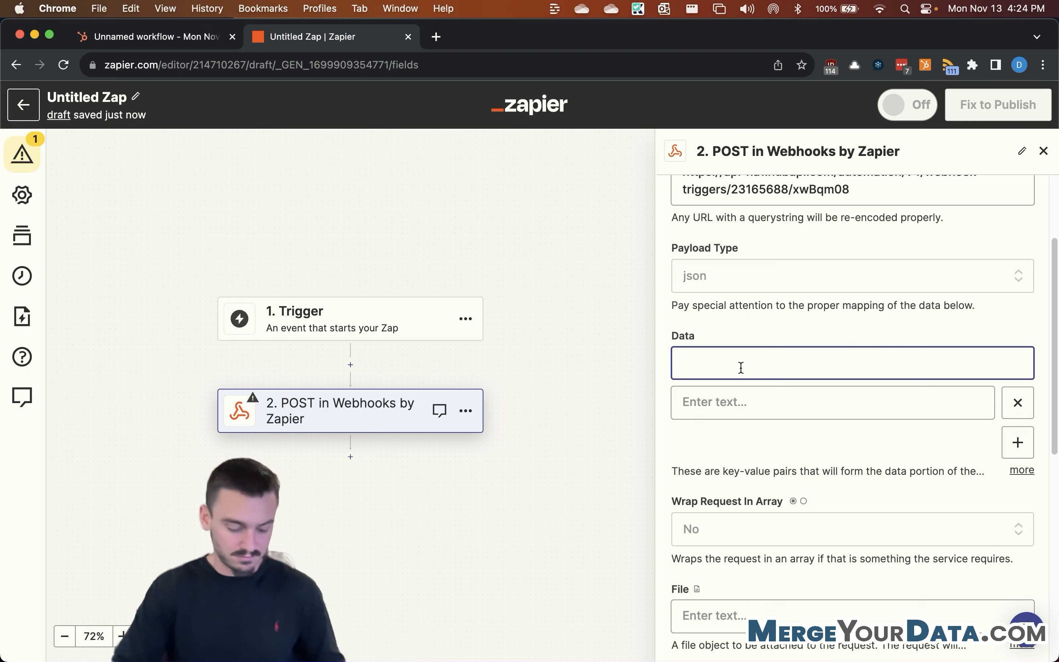
# Step: Add a Data pair with key 'email' and a test e-mail address as its value
pyautogui.write('email')
pyautogui.click(740, 401)
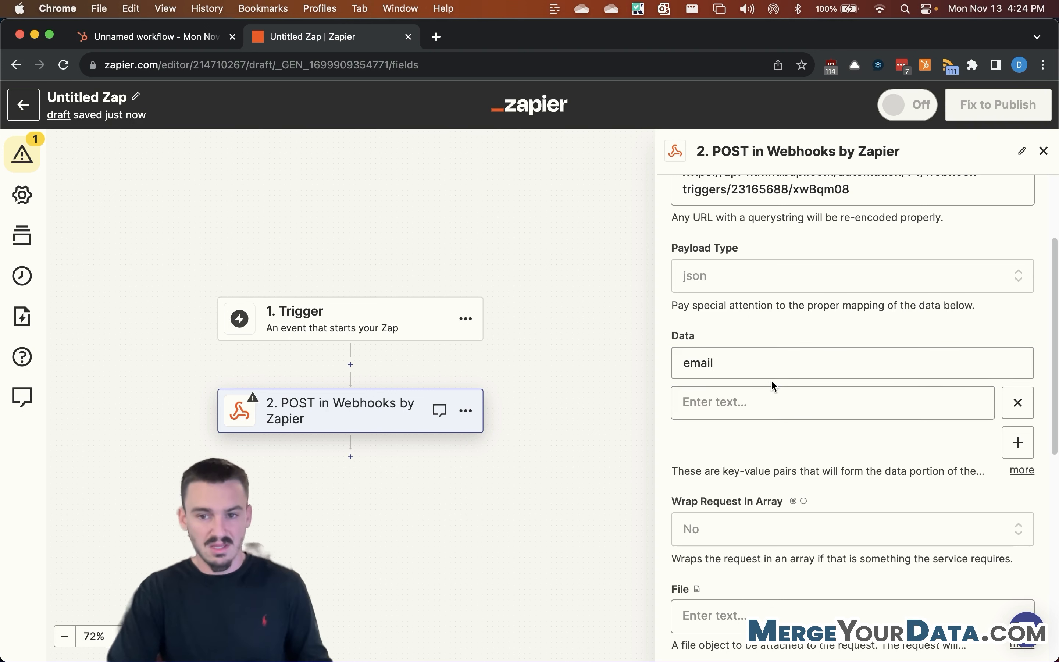
pyautogui.click(756, 401)
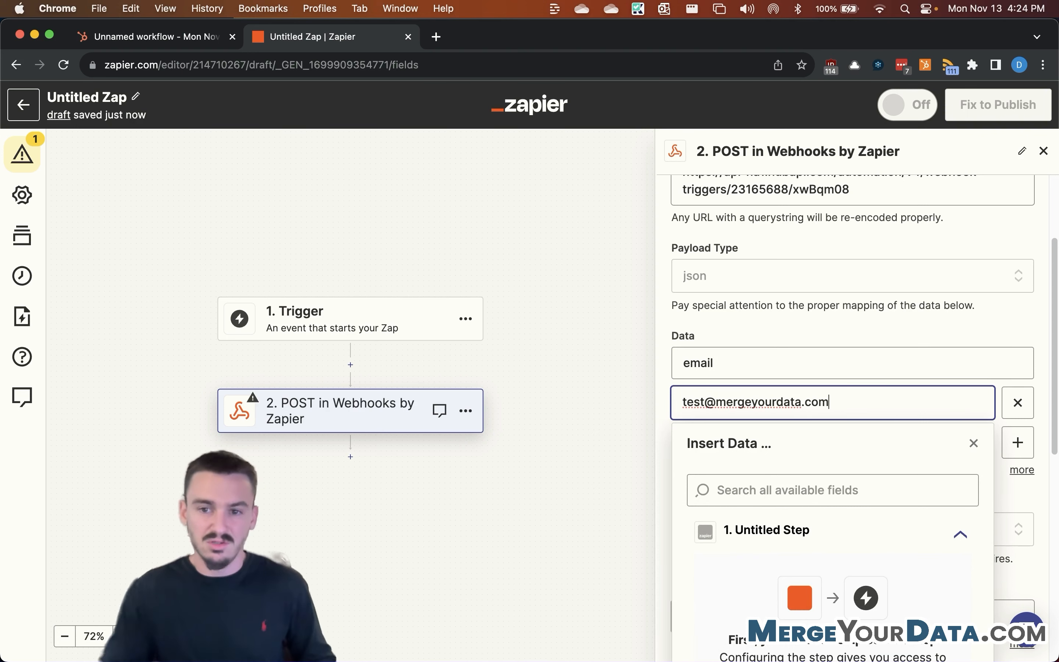
pyautogui.click(770, 372)
pyautogui.scroll(-2, 768, 368)
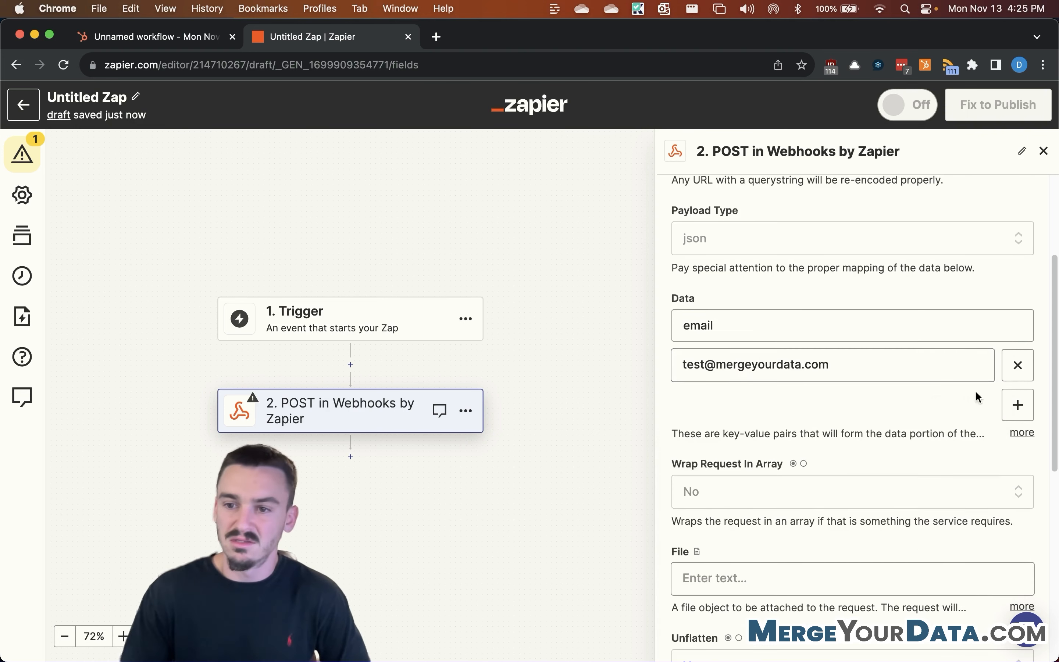
# Step: Add first_name and last_name data pairs and continue to the step test
pyautogui.click(1011, 404)
pyautogui.click(865, 404)
pyautogui.write('Fi')
pyautogui.write('first_name')
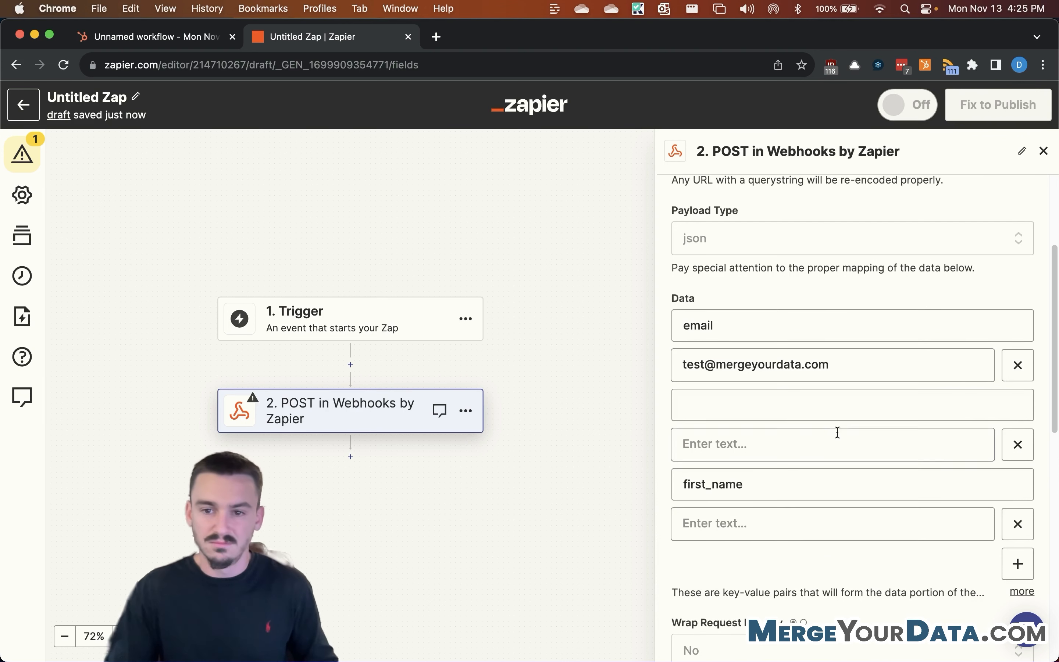
pyautogui.scroll(-13, 797, 521)
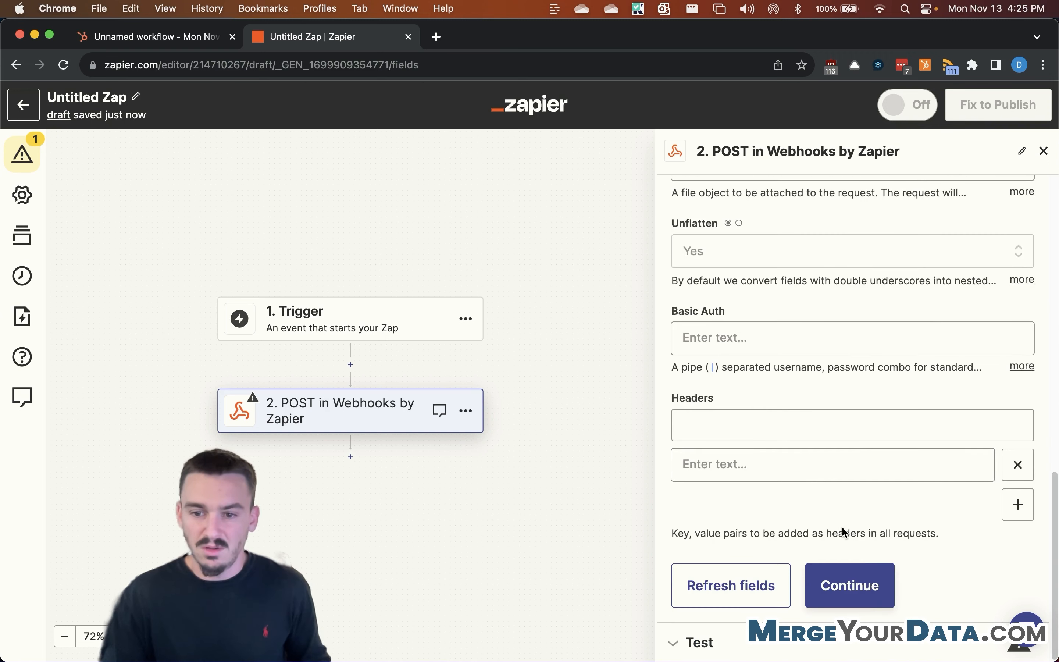
pyautogui.click(859, 582)
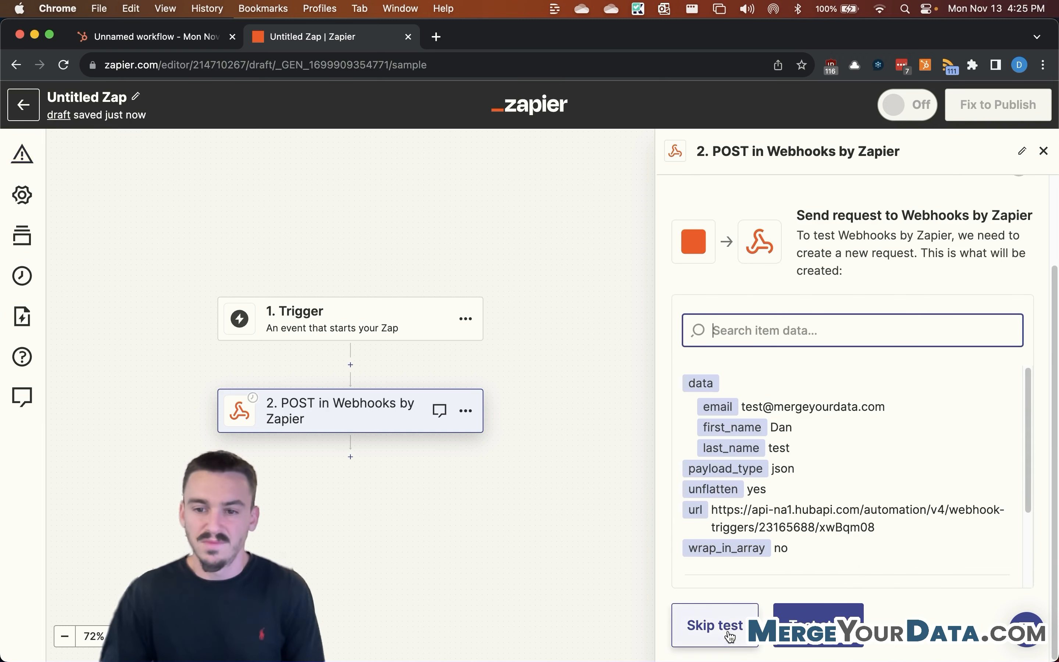
# Step: Send the test POST request, select the returned id, and check HubSpot's received event
pyautogui.click(818, 619)
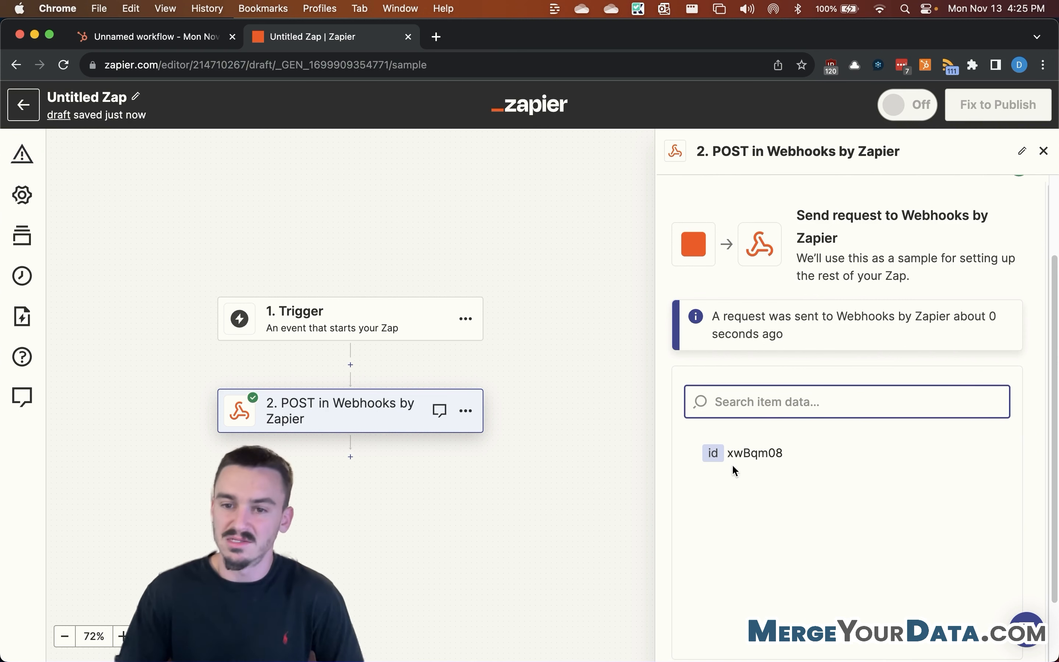
pyautogui.click(753, 453)
pyautogui.doubleClick(753, 453)
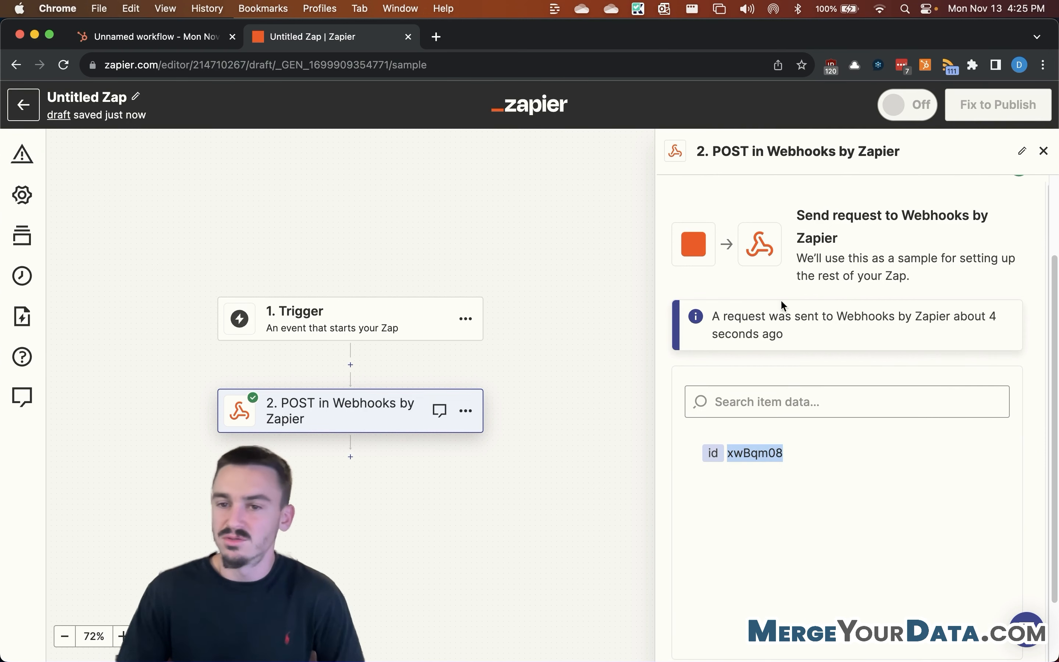
pyautogui.scroll(-1, 744, 271)
pyautogui.click(156, 36)
pyautogui.scroll(-3, 520, 394)
pyautogui.moveTo(310, 489); pyautogui.dragTo(404, 526)
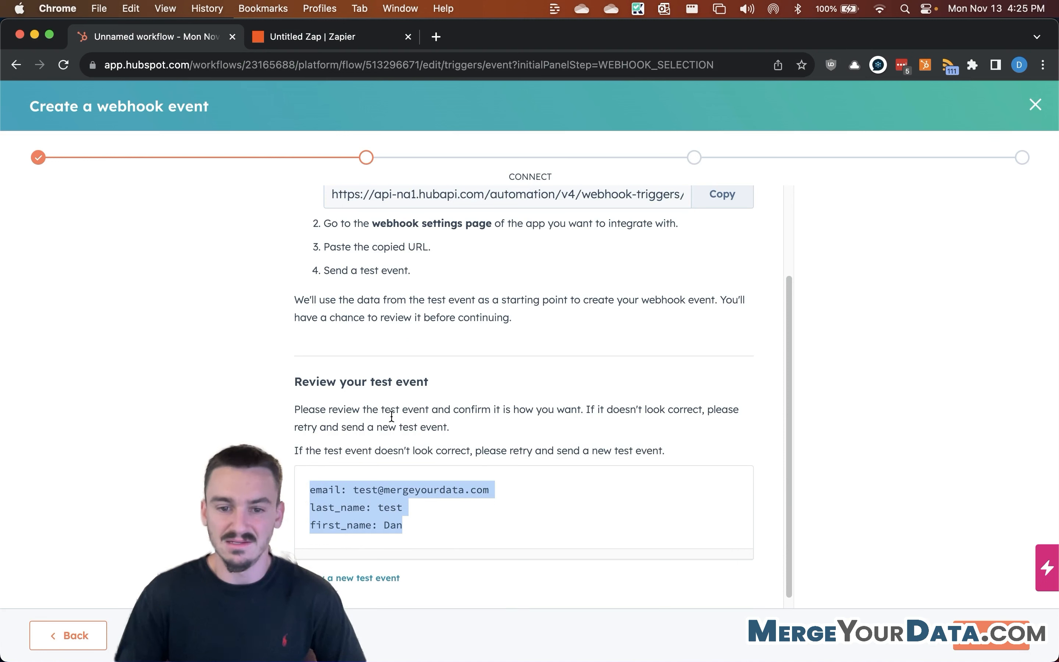
# Step: Accept the received test event with email, last_name and first_name, advancing to Map
pyautogui.click(563, 508)
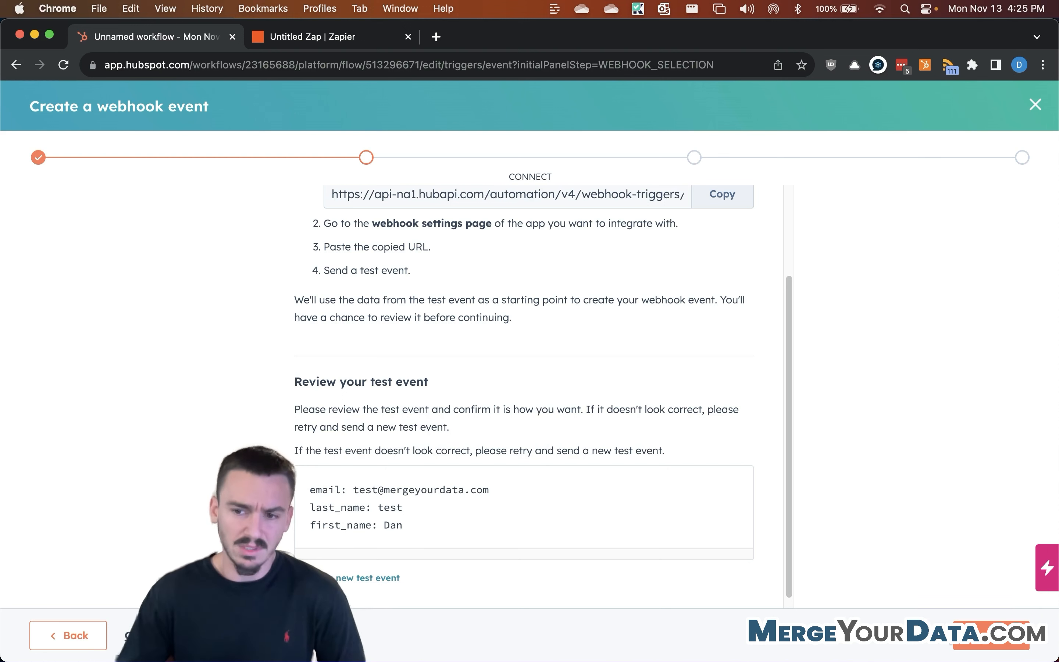
pyautogui.click(992, 635)
# Step: Choose Text as the data type for email, last_name and first_name
pyautogui.scroll(-2, 414, 284)
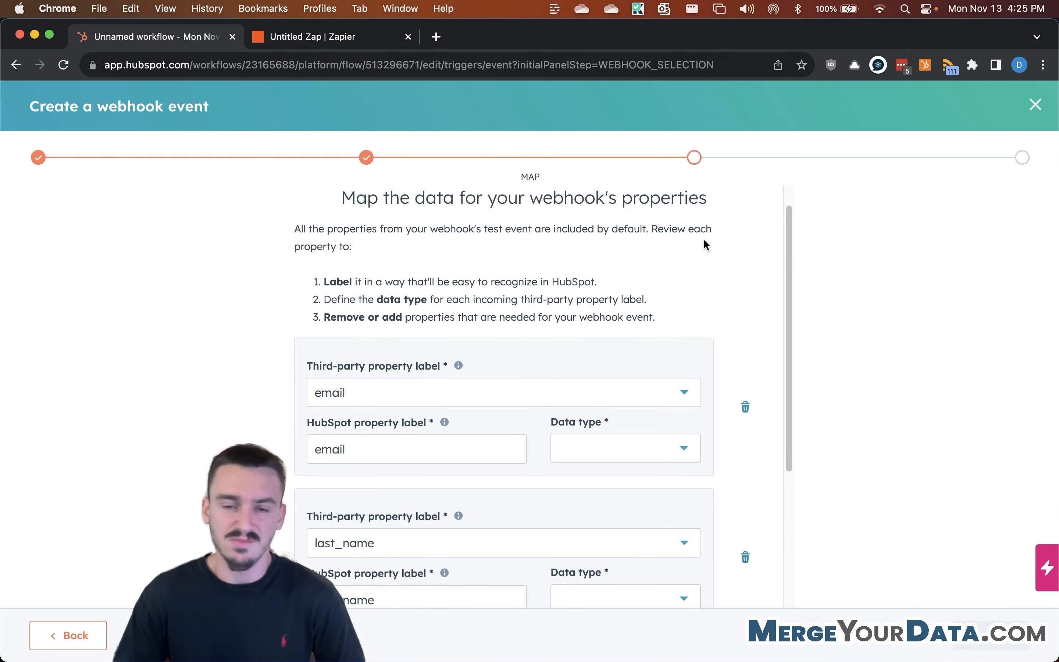
pyautogui.scroll(-3, 540, 310)
pyautogui.click(625, 411)
pyautogui.click(622, 453)
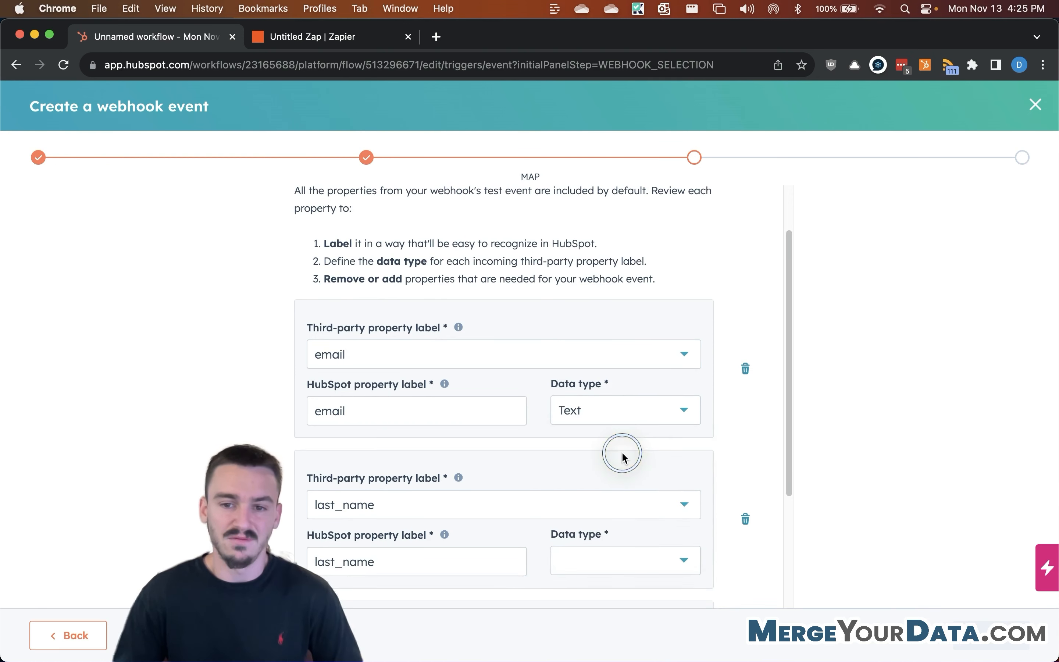
pyautogui.scroll(-3, 621, 458)
pyautogui.click(618, 513)
pyautogui.click(598, 546)
pyautogui.scroll(-3, 539, 434)
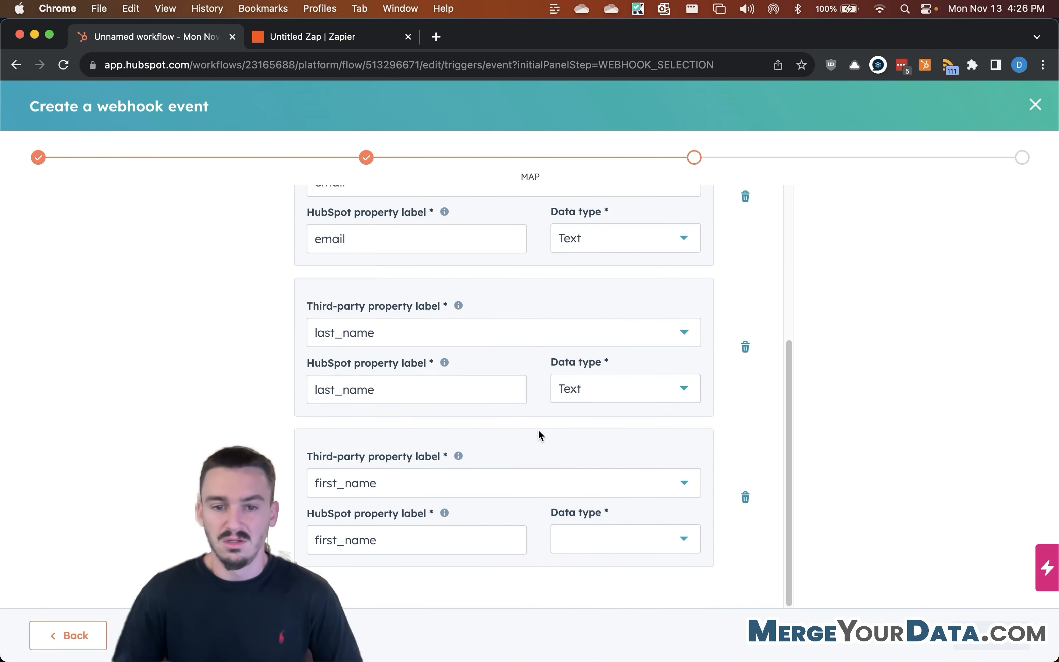
pyautogui.click(602, 538)
pyautogui.click(610, 409)
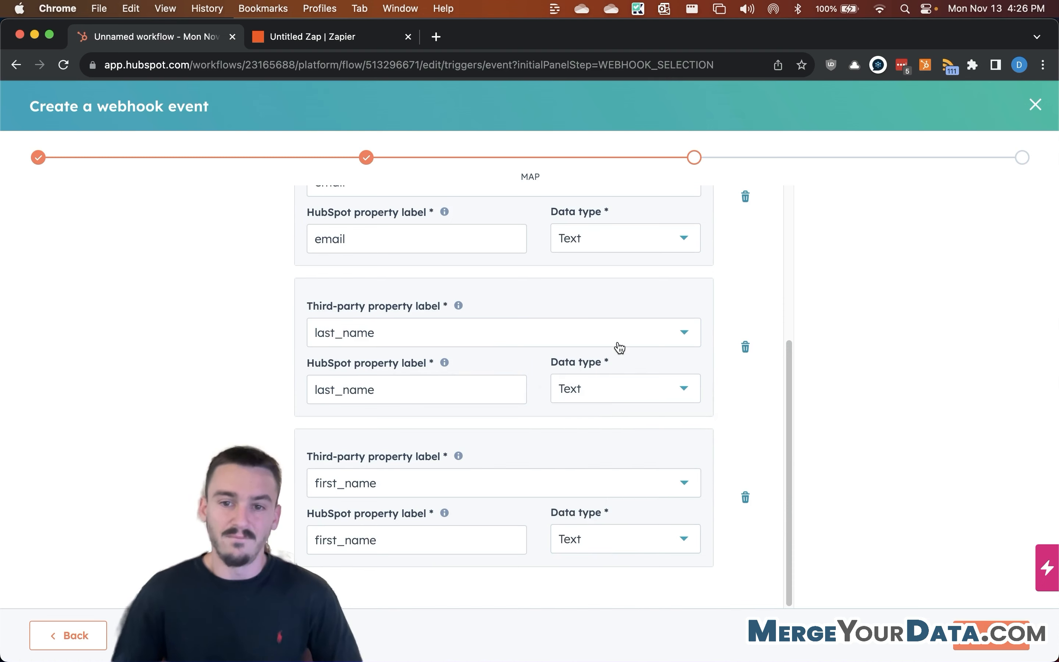
pyautogui.scroll(5, 617, 349)
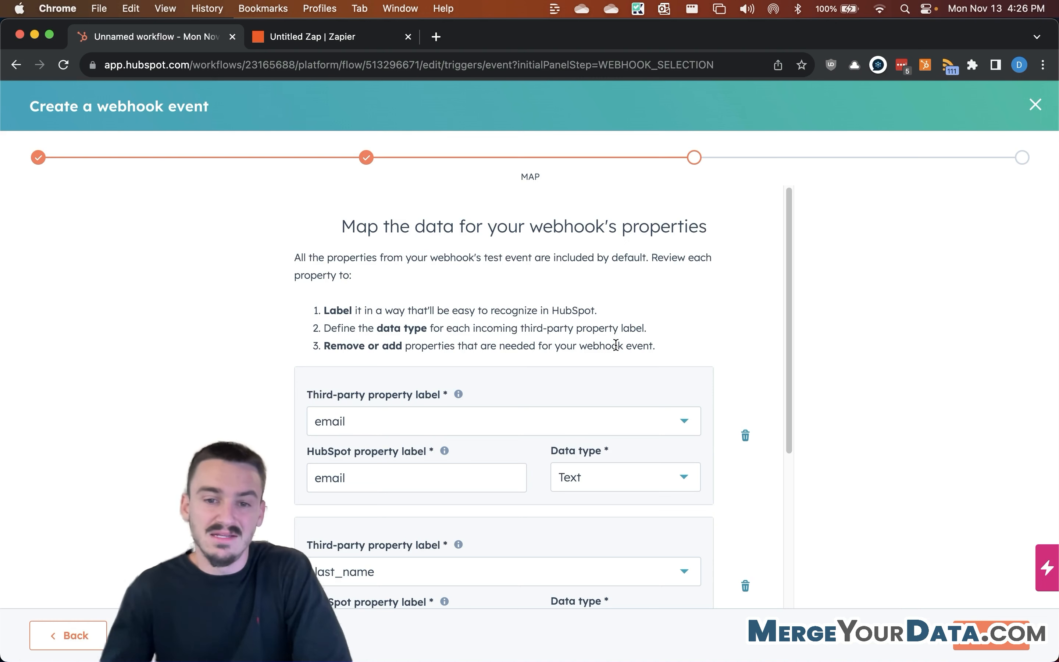
# Step: Review the HubSpot labels for the last_name and email properties
pyautogui.scroll(-2, 398, 417)
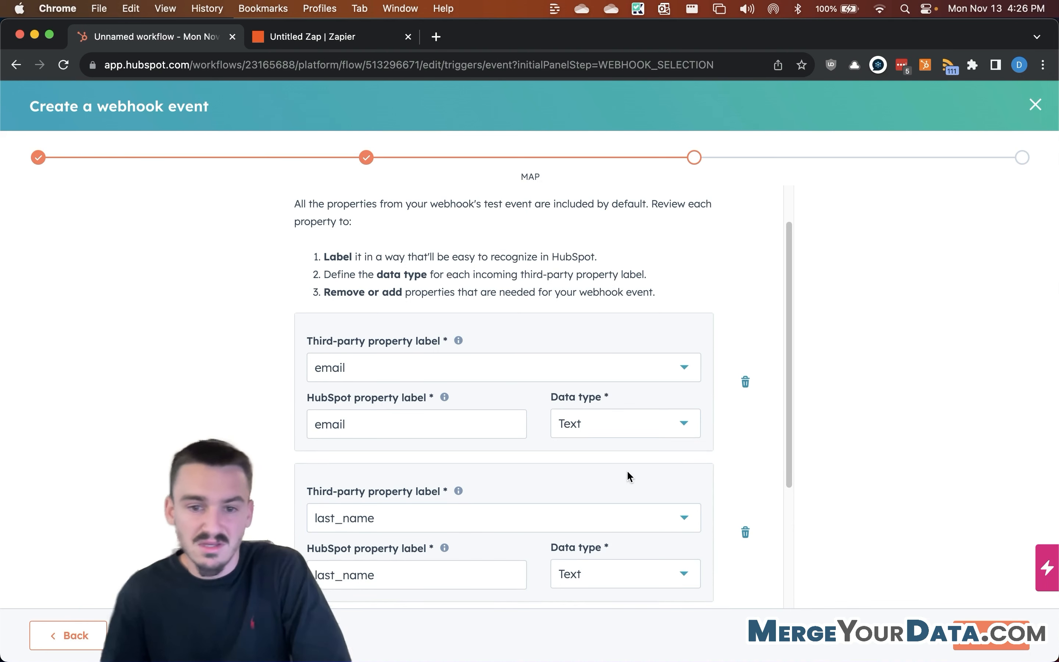
pyautogui.scroll(-1, 442, 544)
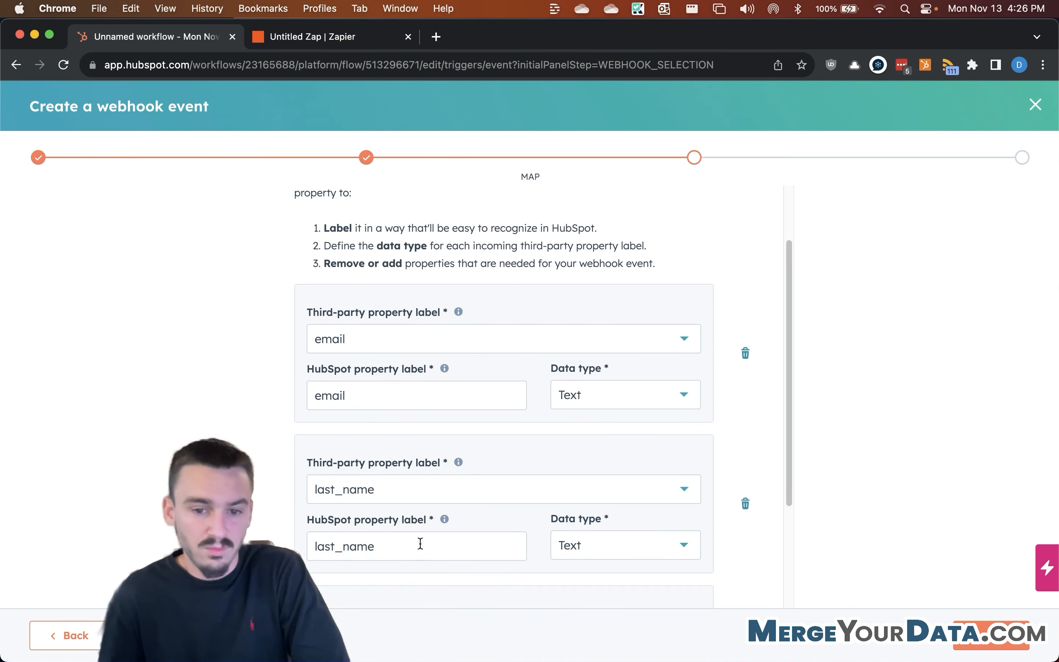
pyautogui.click(421, 539)
pyautogui.moveTo(444, 520)
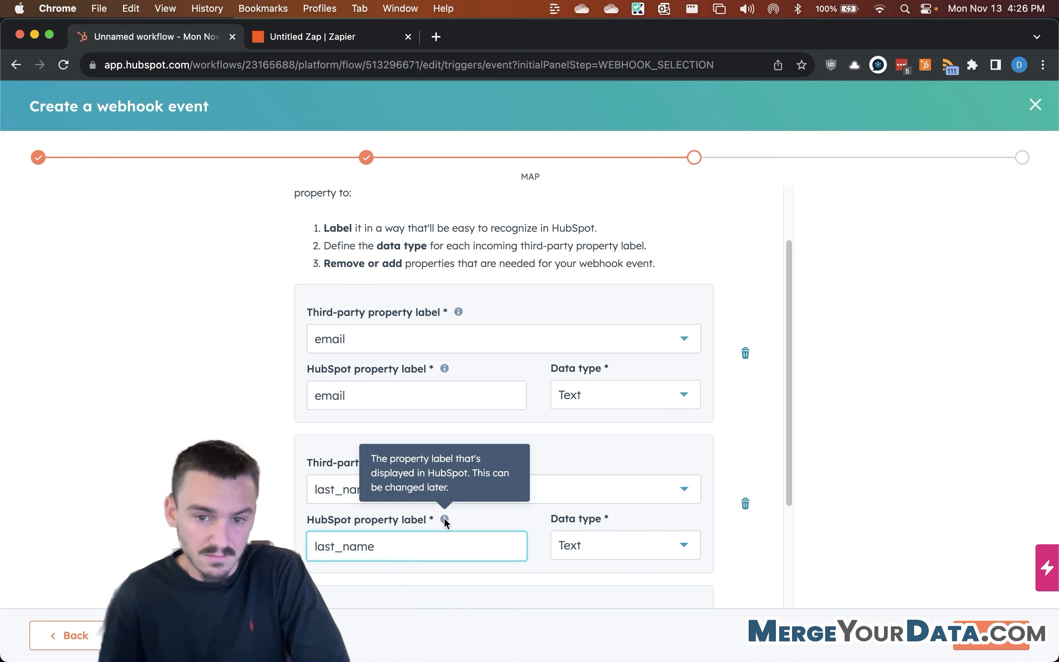
pyautogui.click(264, 437)
pyautogui.scroll(-2, 688, 341)
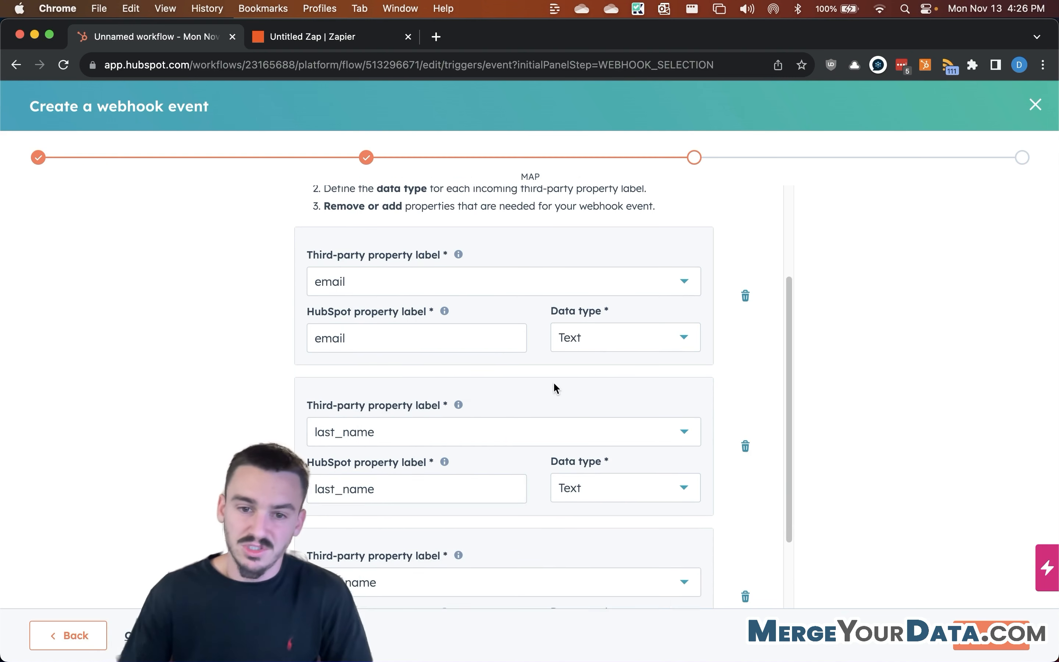
pyautogui.click(384, 337)
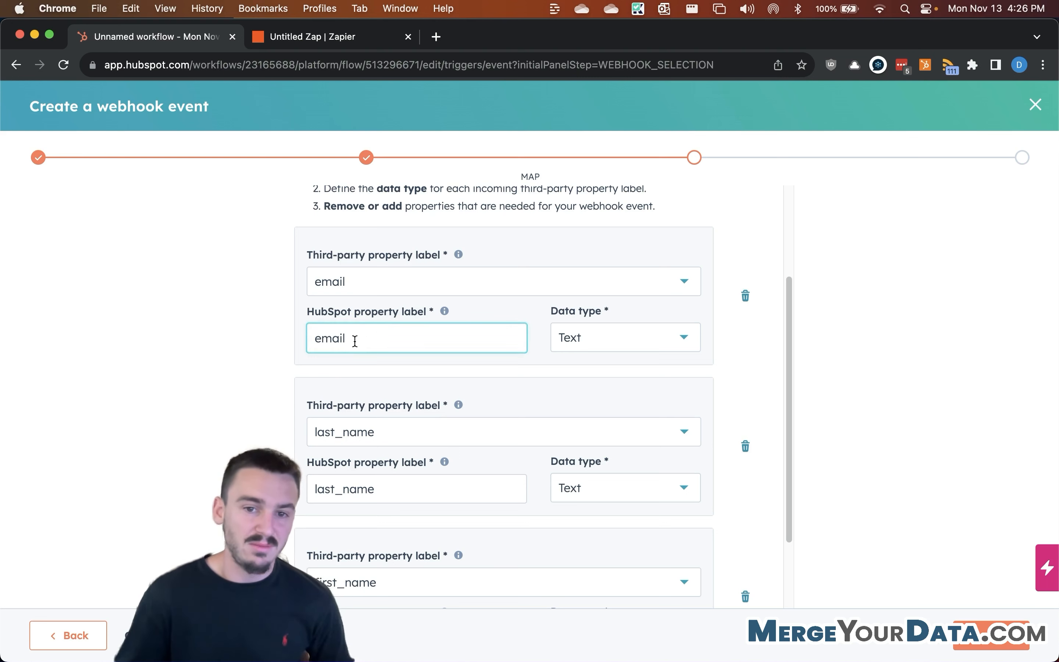
pyautogui.scroll(-1, 336, 377)
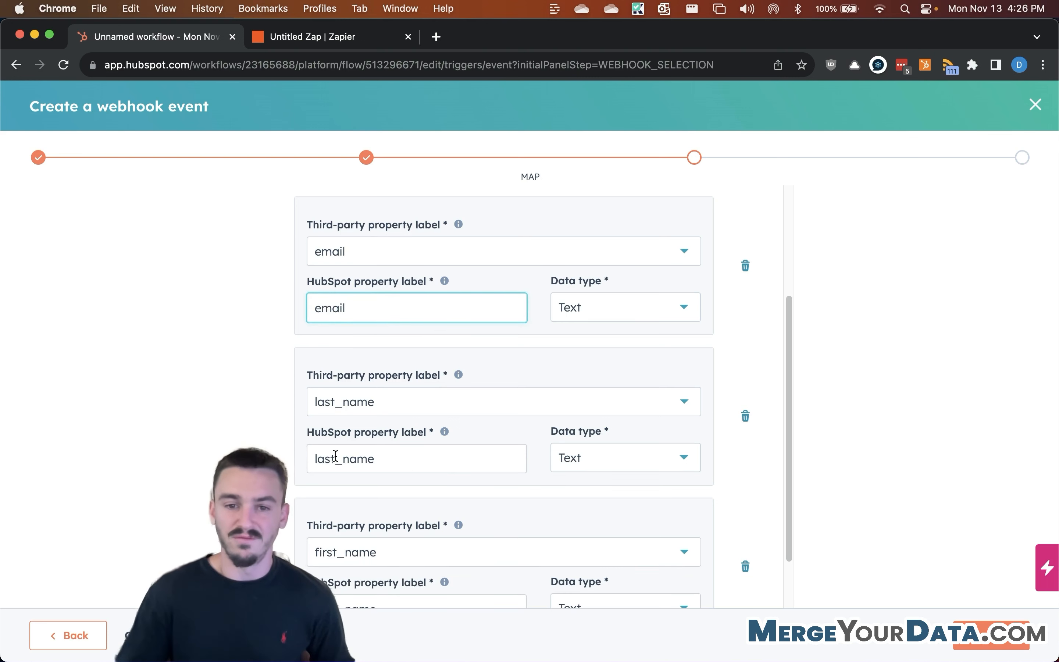
pyautogui.scroll(-2, 371, 440)
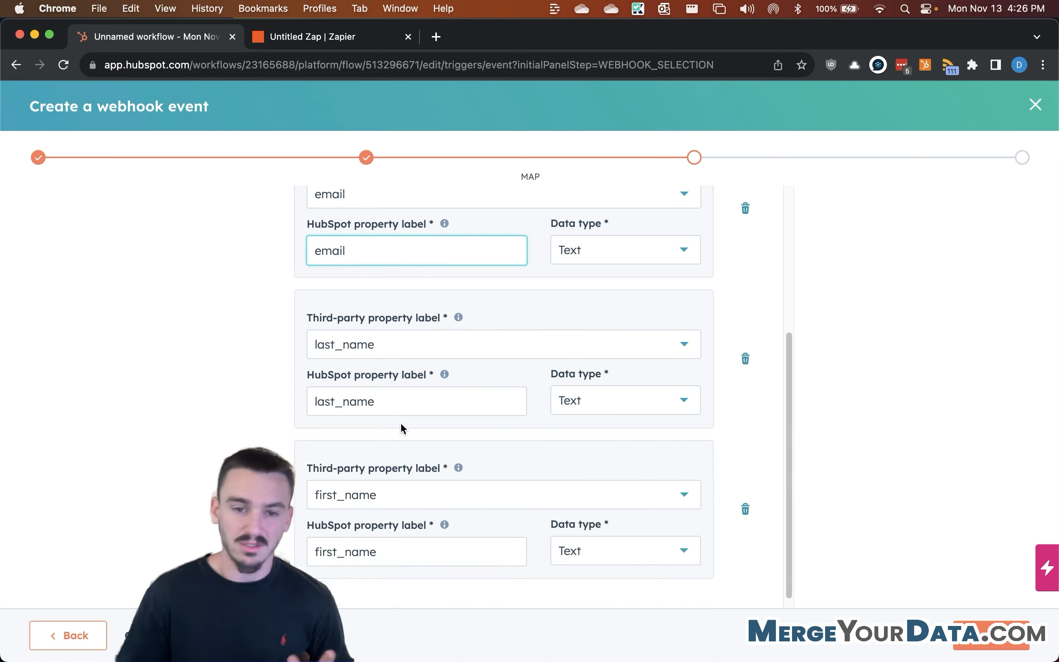
# Step: Relabel the last_name property as 'Last Name' and first_name as 'First Name'
pyautogui.click(397, 406)
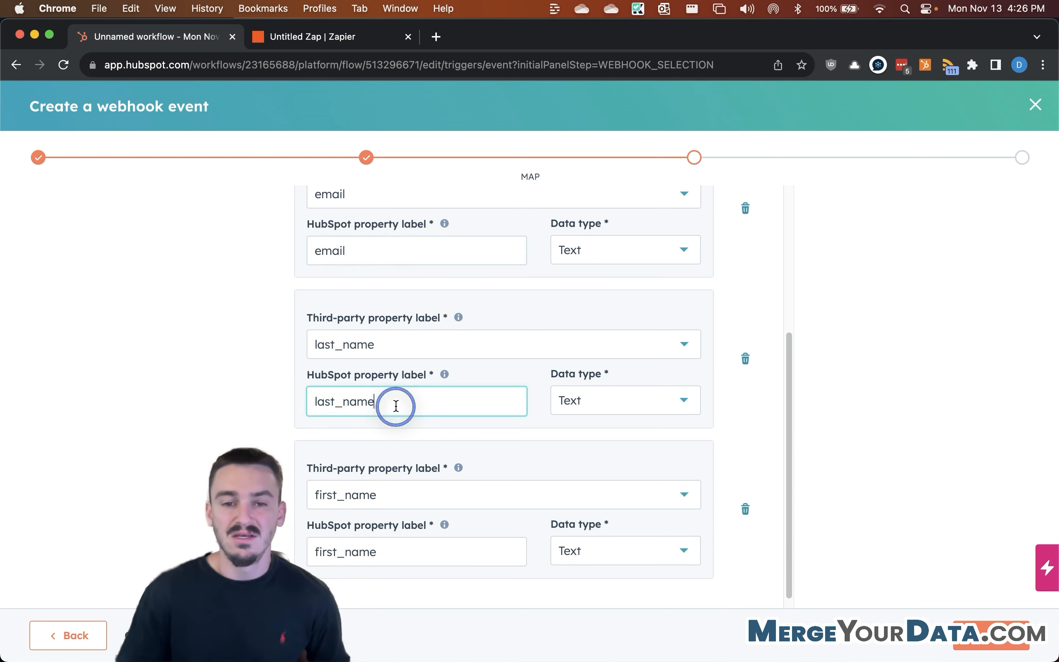
pyautogui.doubleClick(362, 402)
pyautogui.write('Last Name')
pyautogui.doubleClick(344, 554)
pyautogui.write('First Name')
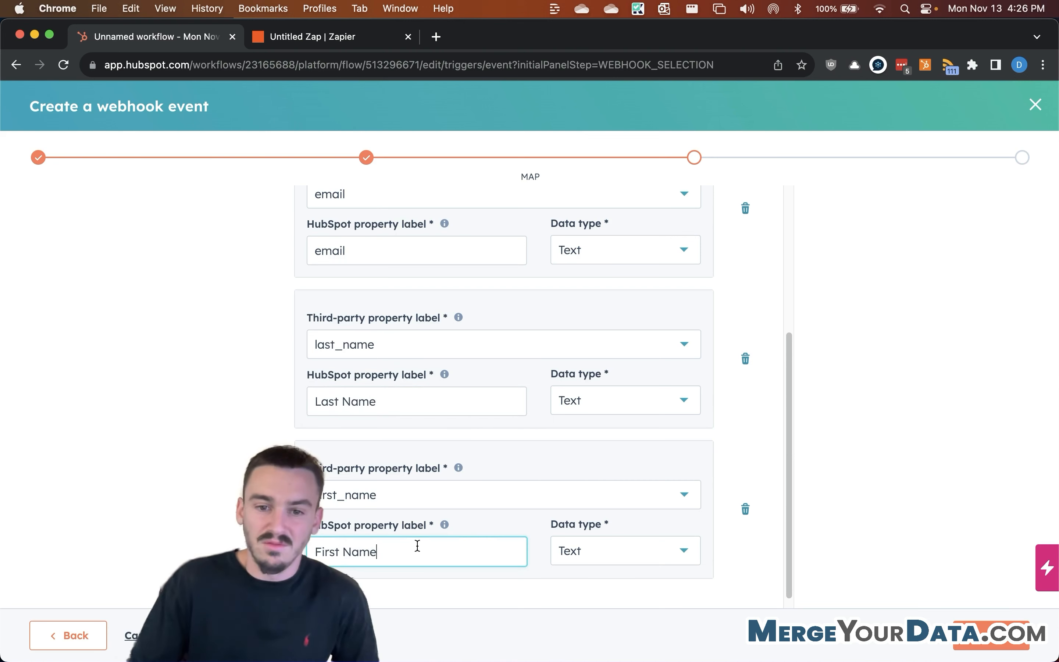
pyautogui.scroll(-1, 455, 542)
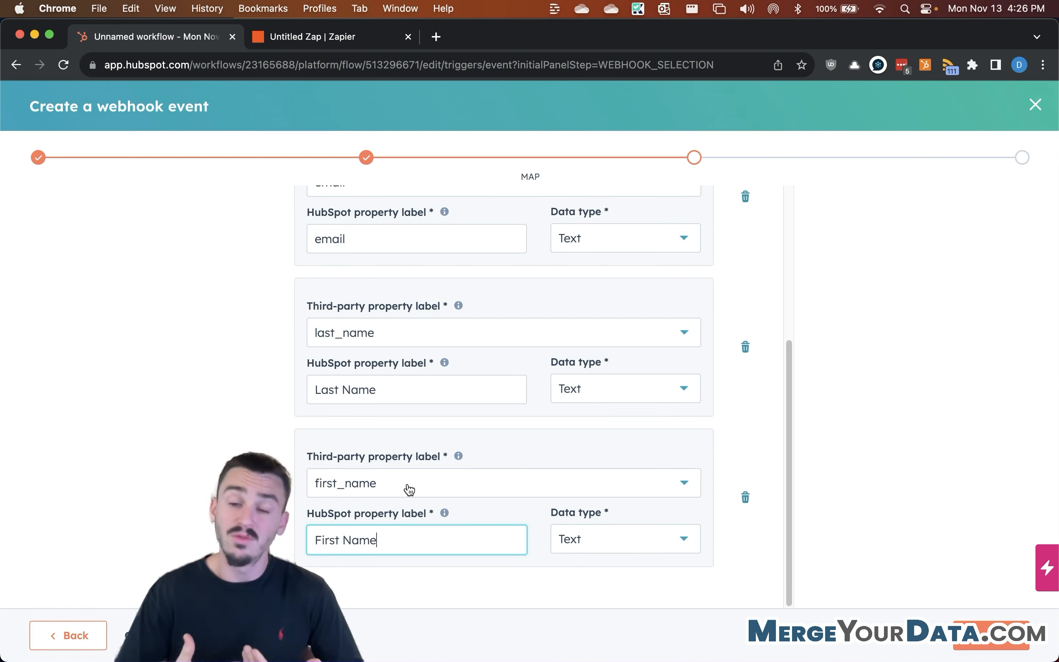
pyautogui.moveTo(409, 550); pyautogui.dragTo(313, 539)
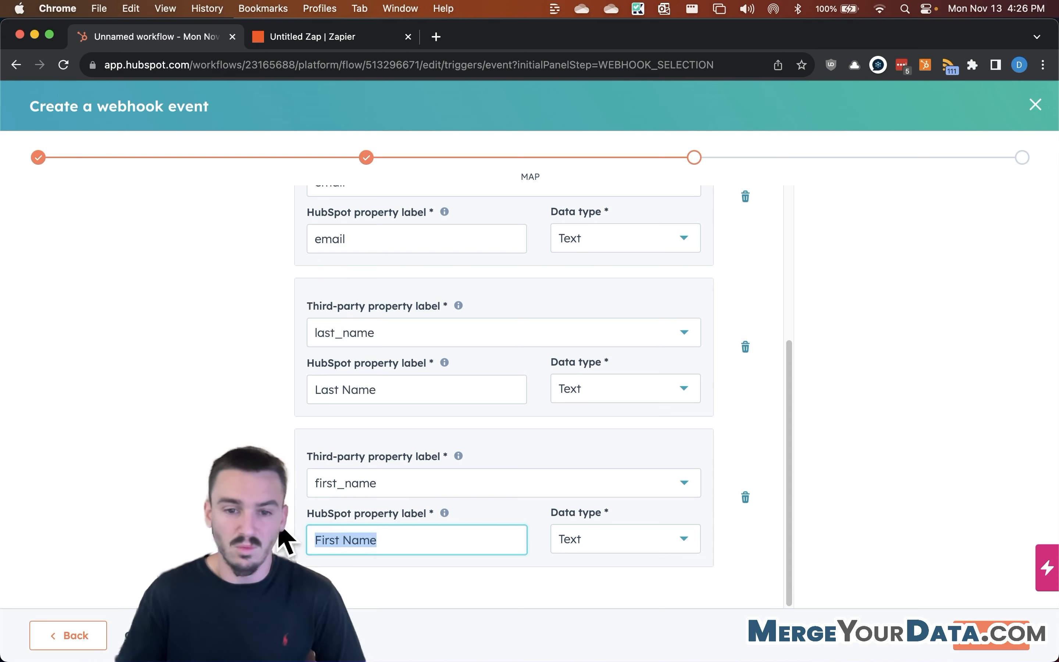
pyautogui.click(385, 541)
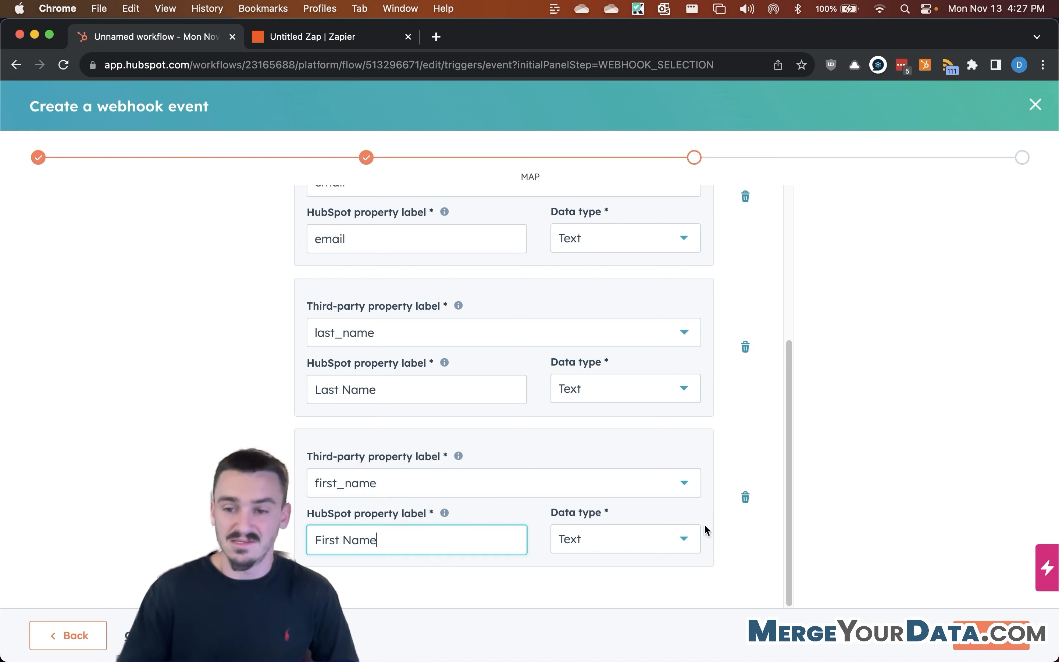
# Step: Confirm the email property's data type stays Text
pyautogui.scroll(2, 565, 394)
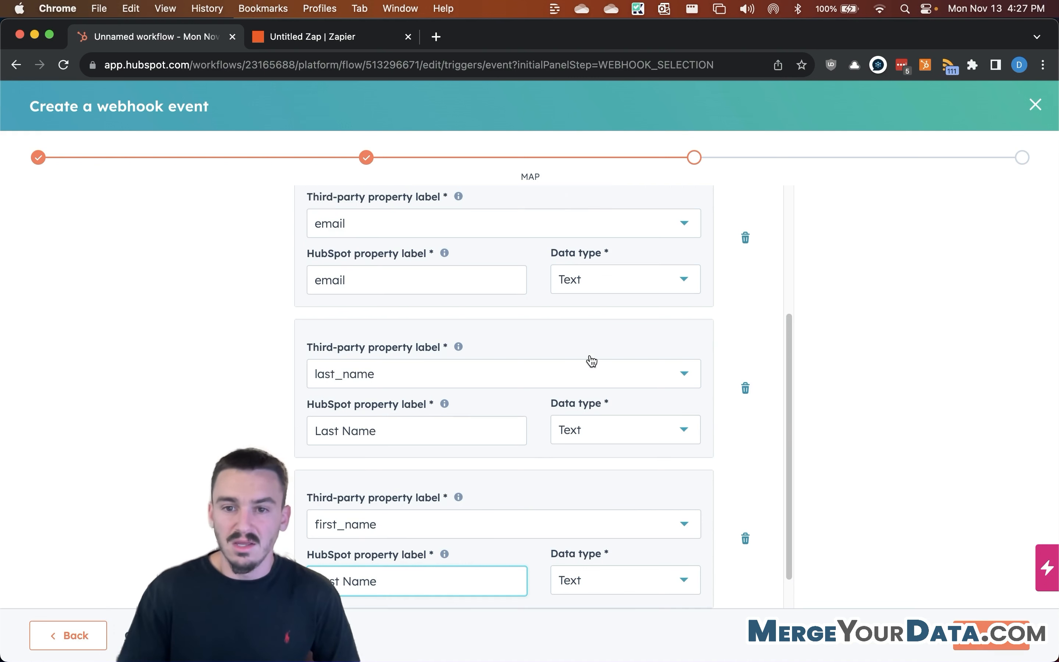
pyautogui.click(615, 275)
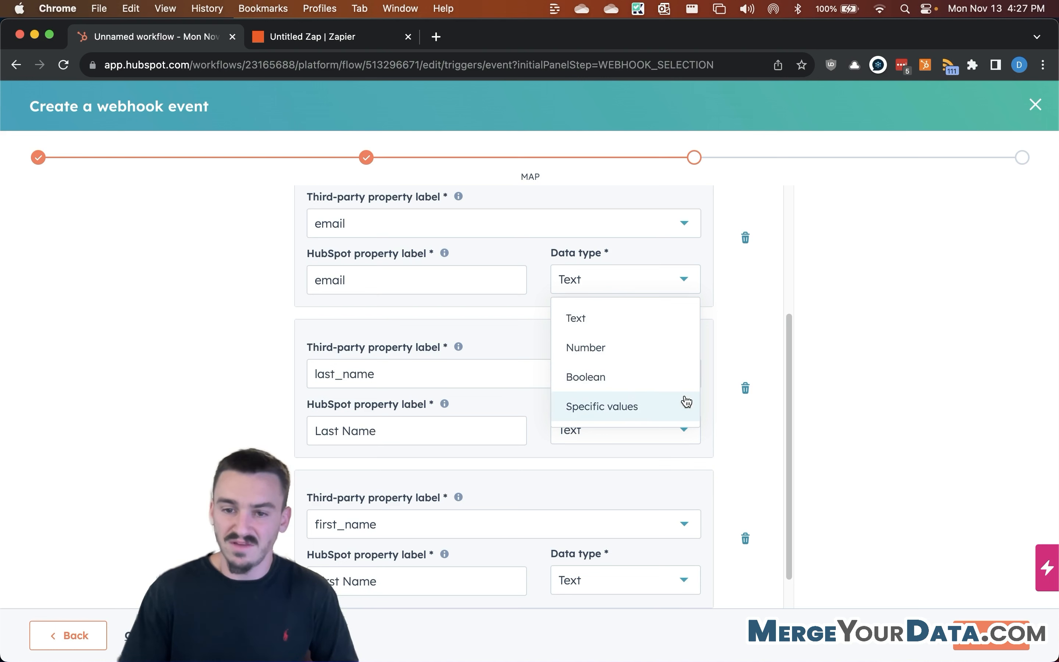
pyautogui.click(488, 319)
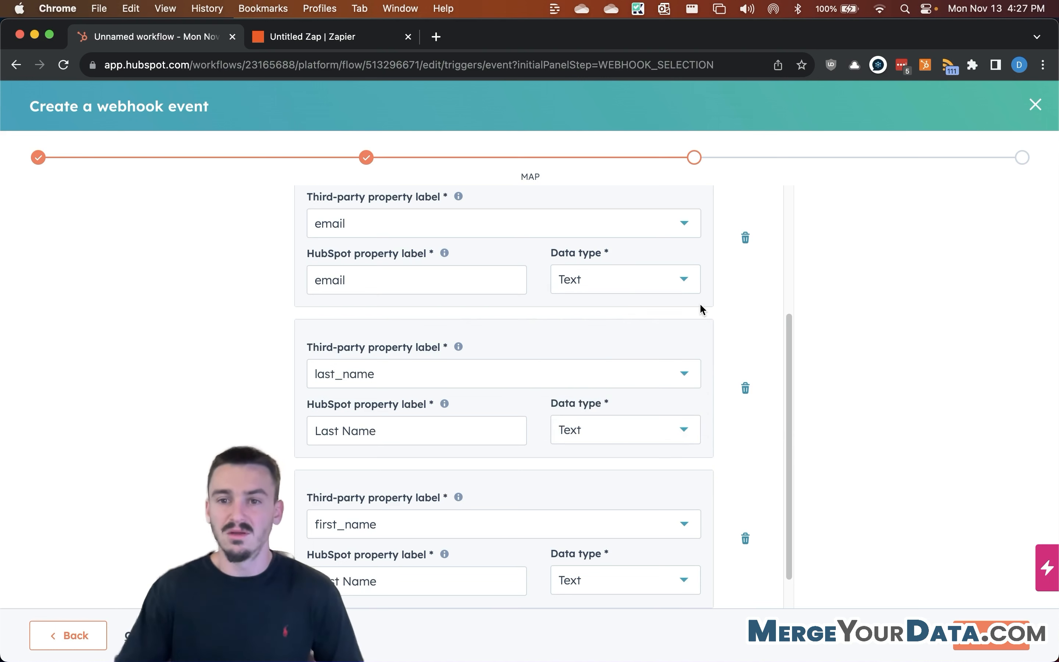
pyautogui.scroll(5, 719, 272)
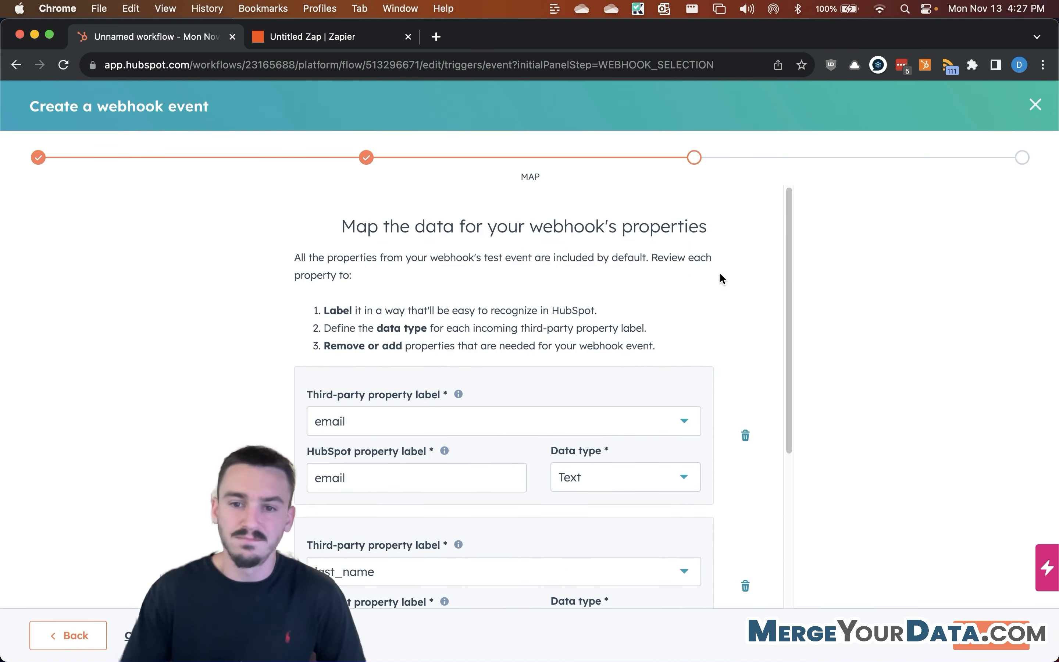
pyautogui.scroll(-6, 737, 447)
# Step: Map the webhook's email property to HubSpot Email for enrollment, then create the Test Webhook event
pyautogui.click(981, 642)
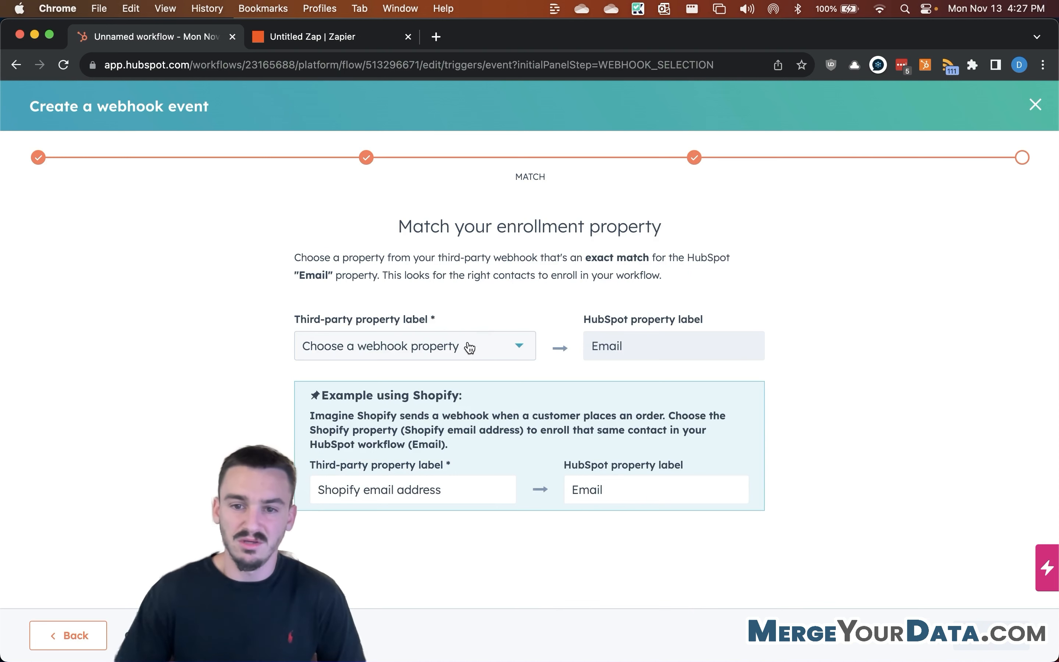
pyautogui.click(510, 352)
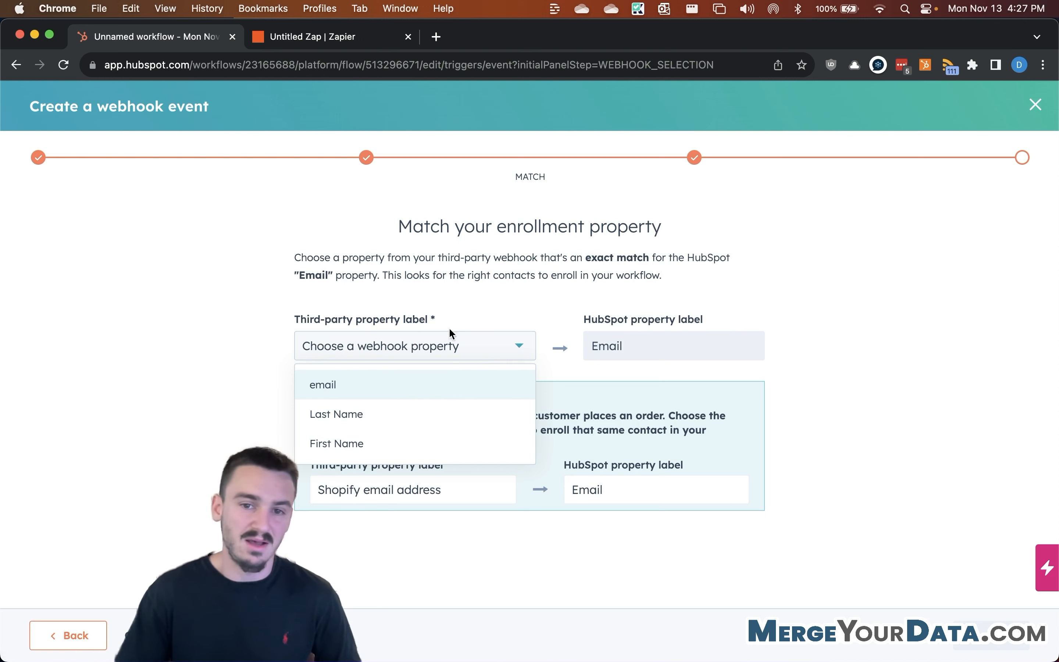
pyautogui.click(397, 384)
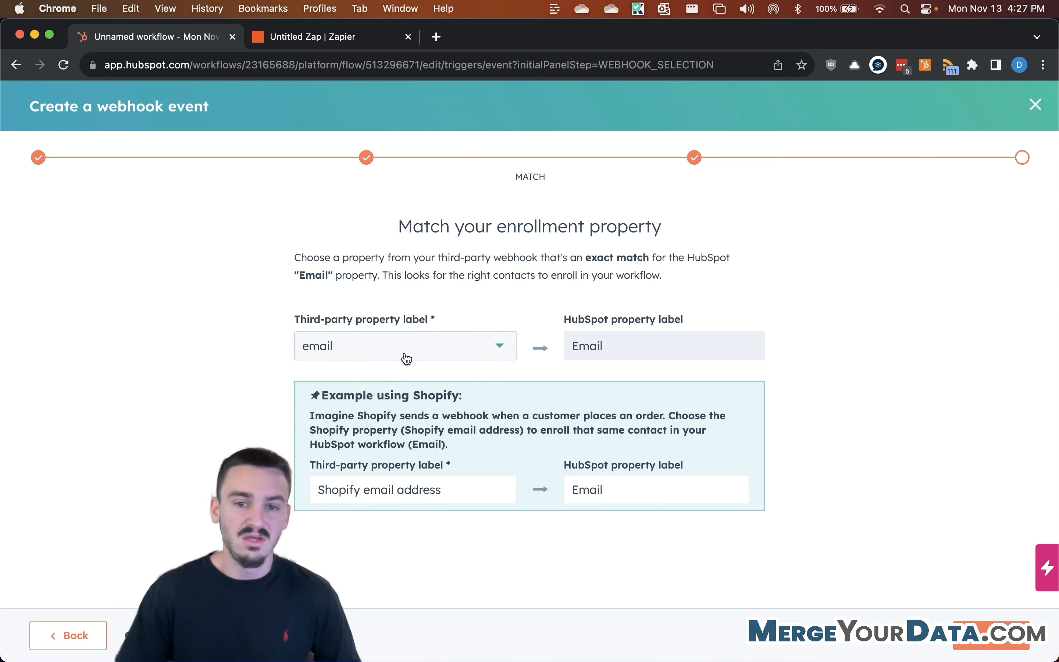
pyautogui.click(477, 506)
pyautogui.click(975, 639)
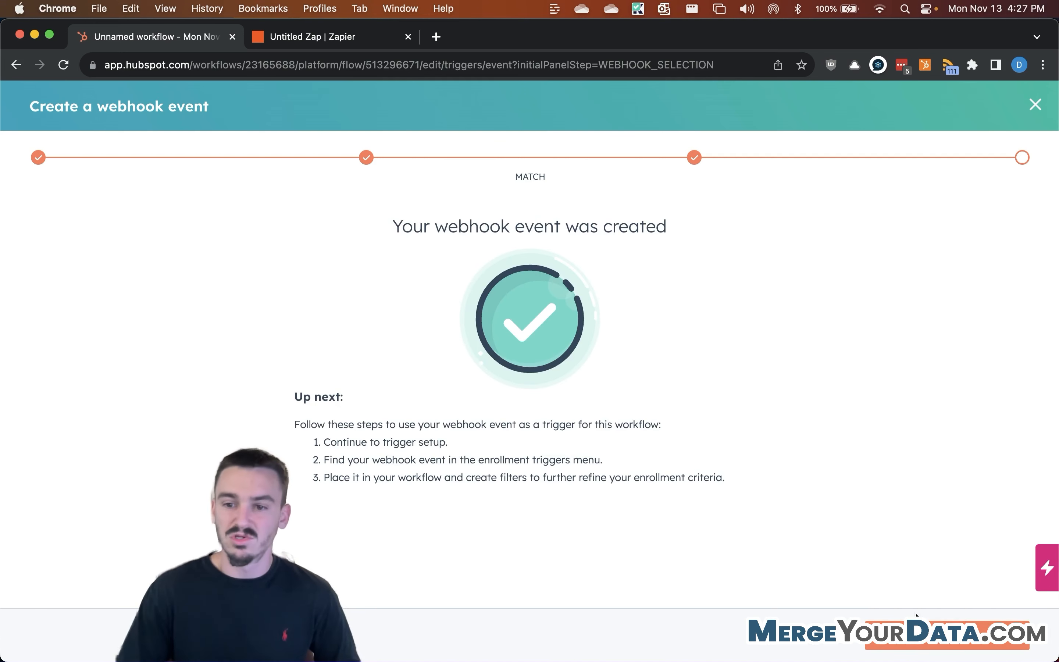
# Step: Add 'Has completed: Test Webhook' as the workflow's Group 1 enrollment trigger
pyautogui.click(941, 639)
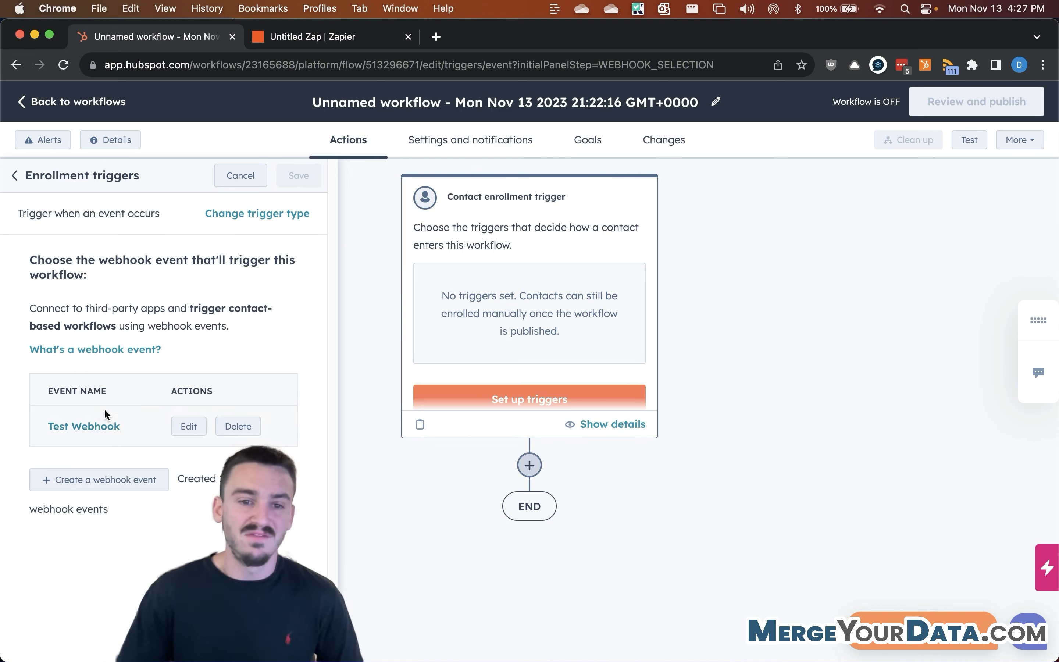
pyautogui.click(89, 427)
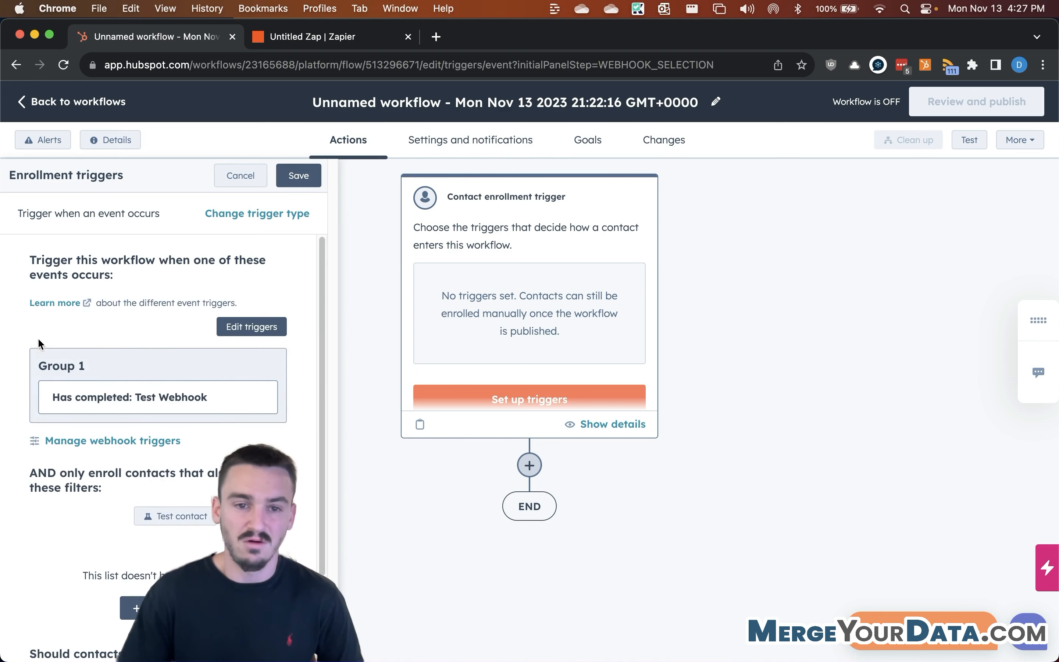
pyautogui.scroll(-3, 51, 337)
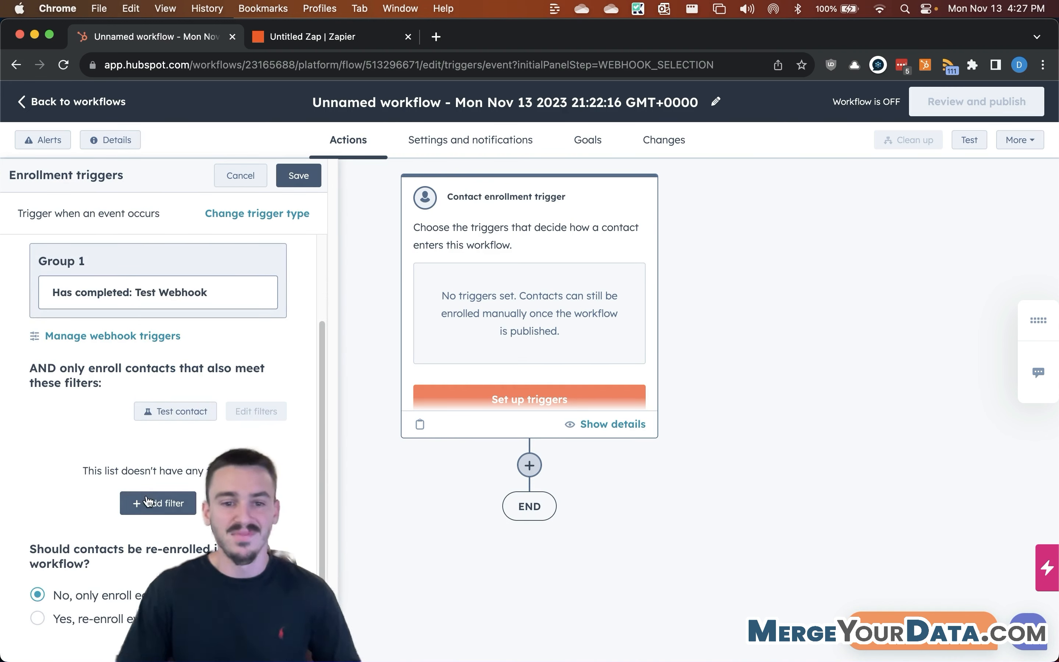